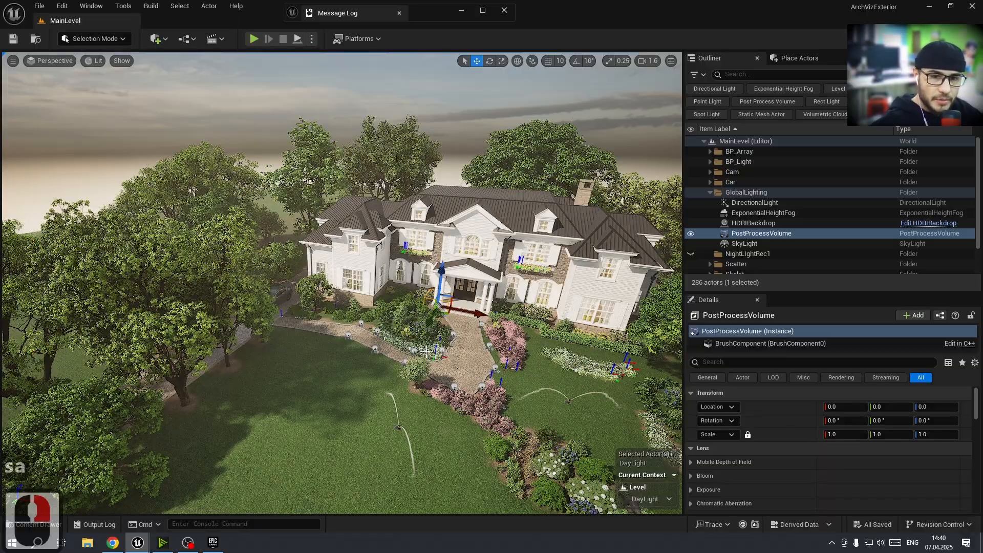
Expand the post process volume's Bloom settings and enable its Method and Intensity overrides
{"action": "key", "text": "w"}
{"action": "key", "text": "d"}
{"action": "key", "text": "w"}
{"action": "key", "text": "w"}
{"action": "key", "text": "q"}
{"action": "mouse_move", "coordinate": [398, 346]}
{"action": "right_mouse_down"}
{"action": "mouse_move", "coordinate": [404, 339]}
{"action": "mouse_move", "coordinate": [384, 347]}
{"action": "right_mouse_up"}
{"action": "key", "text": "1"}
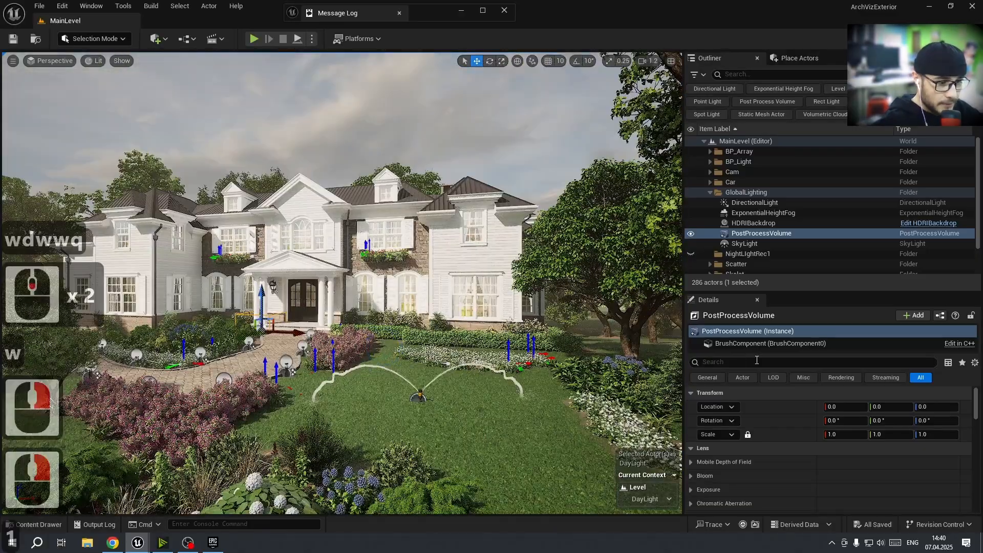
{"action": "left_click_drag", "start_coordinate": [771, 291], "coordinate": [774, 185]}
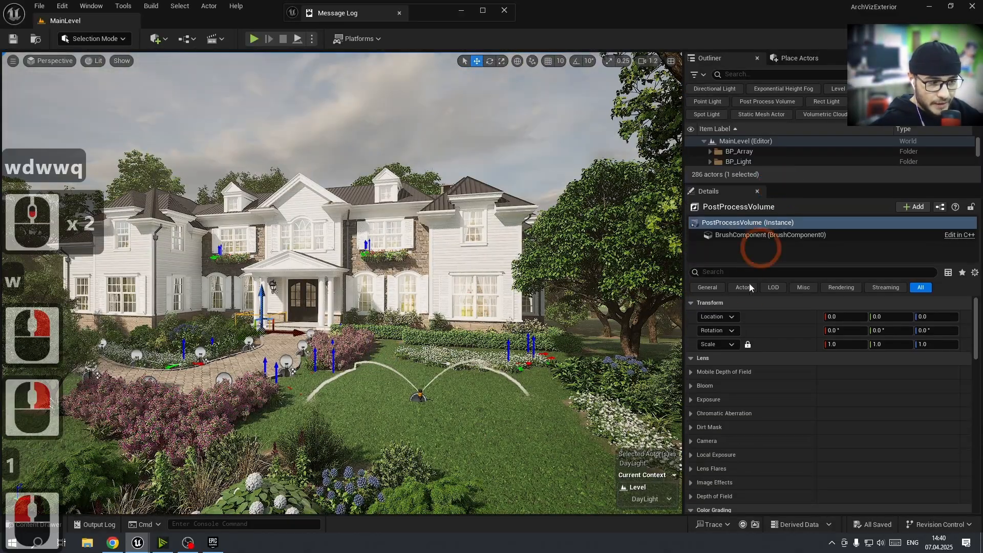
{"action": "scroll", "coordinate": [696, 354], "scroll_direction": "down", "scroll_amount": 2}
{"action": "left_click", "coordinate": [692, 354]}
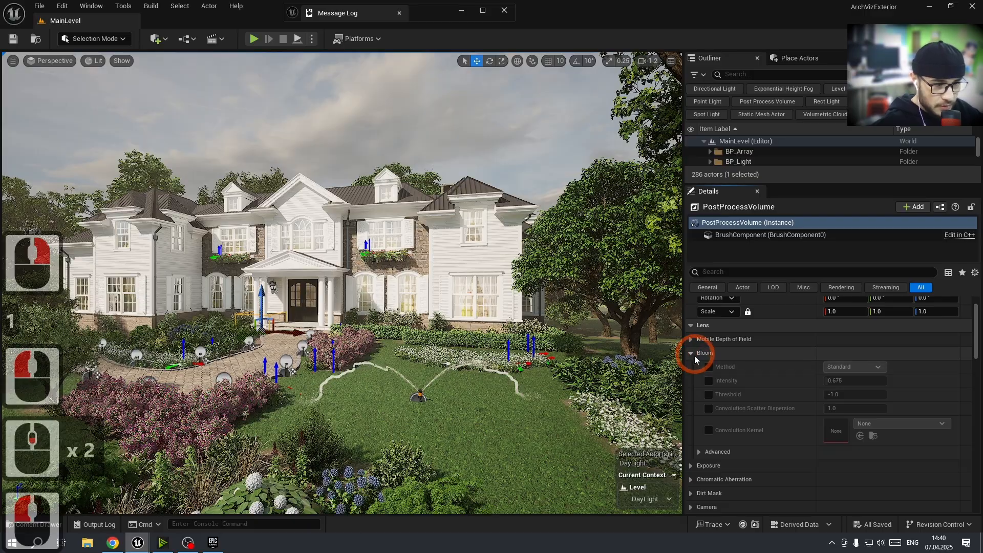
{"action": "left_click", "coordinate": [709, 366]}
{"action": "left_click", "coordinate": [709, 381]}
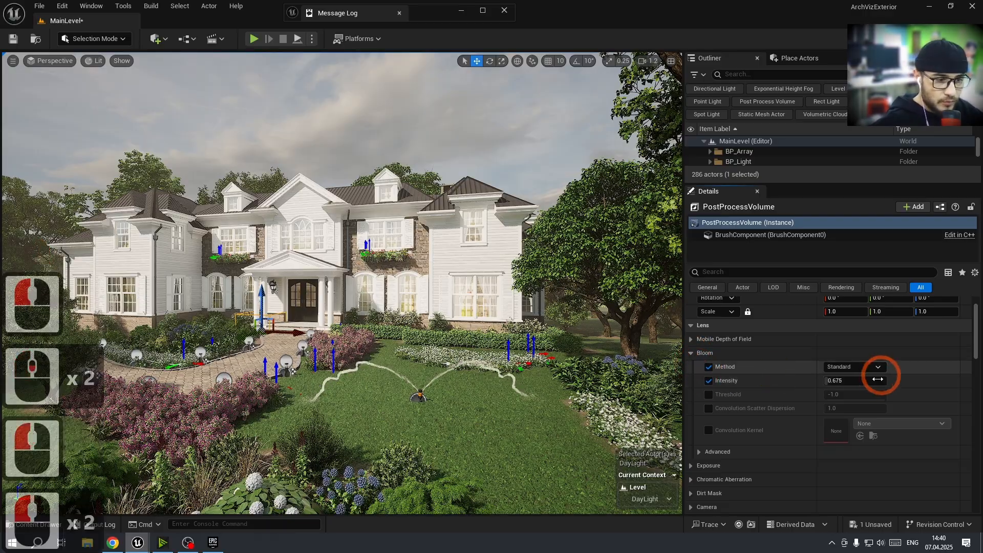
Drag the Bloom Intensity down to 0, then reset it to its default
{"action": "mouse_move", "coordinate": [877, 379]}
{"action": "left_mouse_down"}
{"action": "mouse_move", "coordinate": [692, 385]}
{"action": "mouse_move", "coordinate": [862, 377]}
{"action": "left_mouse_up"}
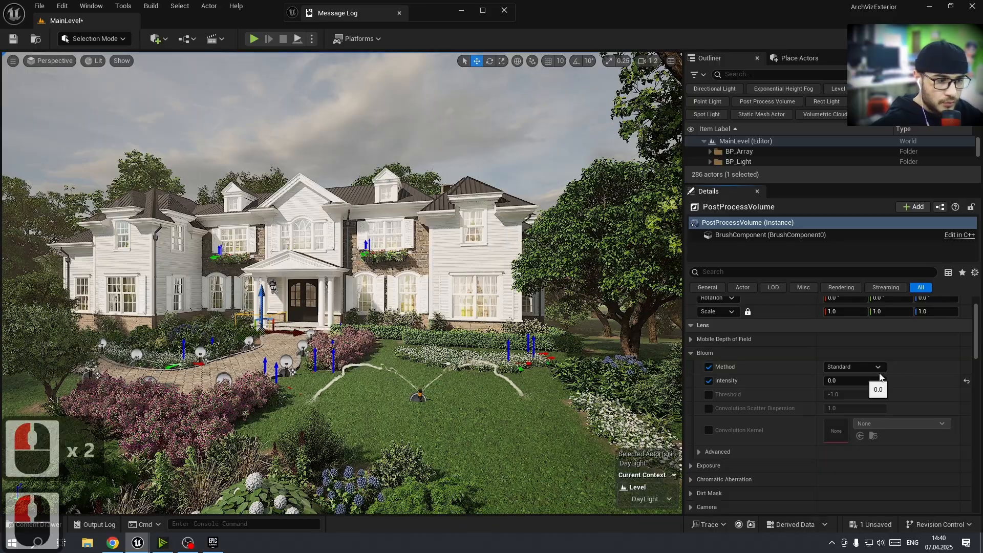
{"action": "left_click", "coordinate": [967, 381]}
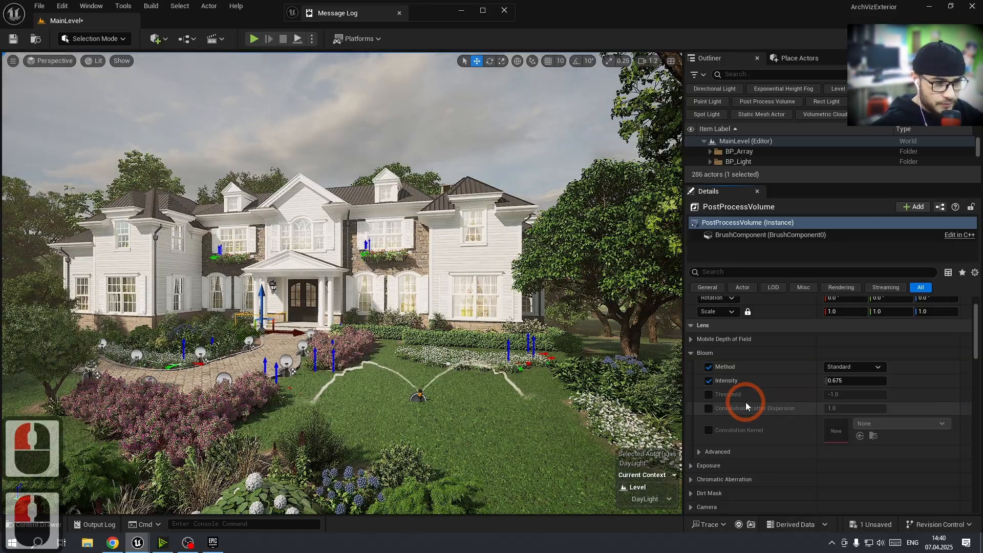
Expand the Exposure settings and drag the Min EV100 value upward
{"action": "scroll", "coordinate": [740, 401], "scroll_direction": "down", "scroll_amount": 3}
{"action": "left_click", "coordinate": [692, 416]}
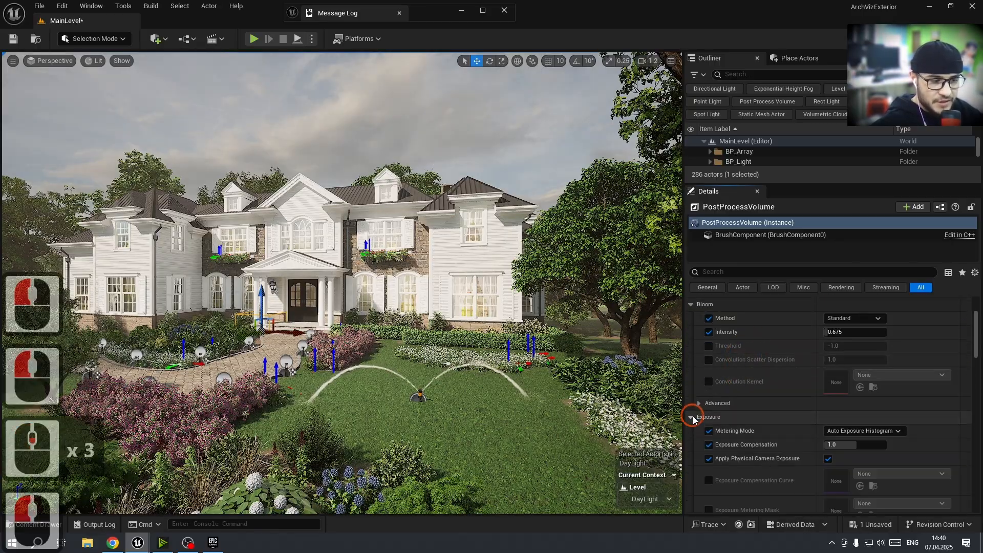
{"action": "scroll", "coordinate": [783, 425], "scroll_direction": "down", "scroll_amount": 1}
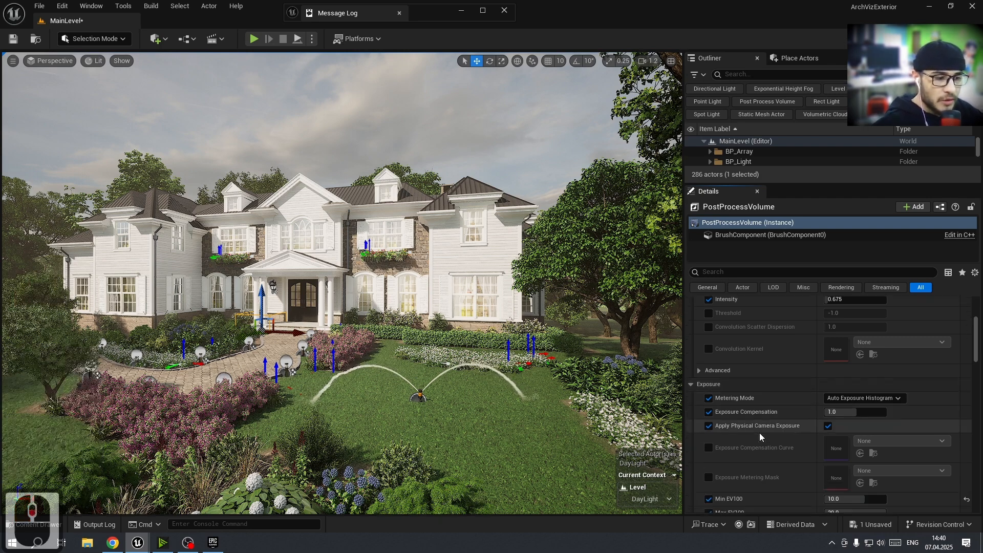
{"action": "scroll", "coordinate": [768, 417], "scroll_direction": "down", "scroll_amount": 1}
{"action": "scroll", "coordinate": [776, 420], "scroll_direction": "down", "scroll_amount": 3}
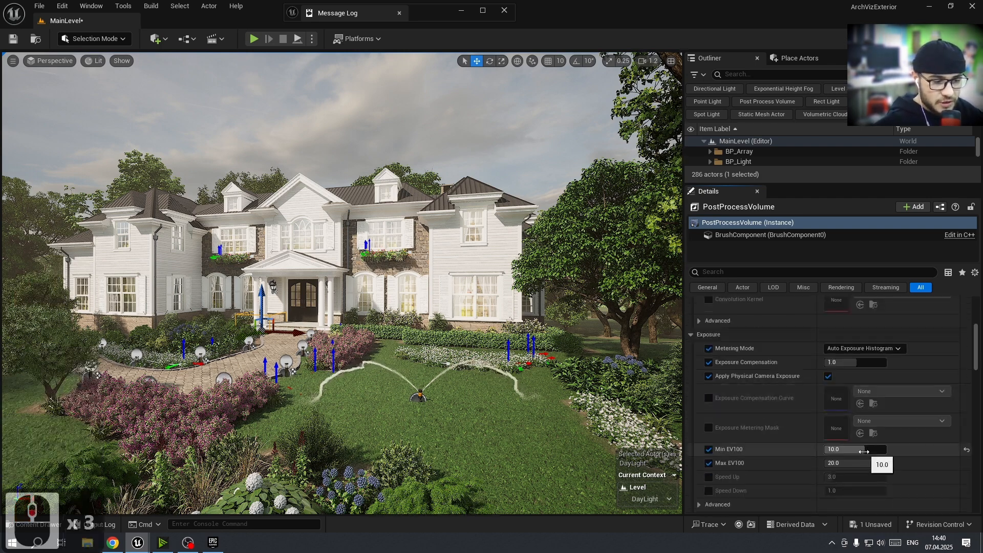
{"action": "left_click_drag", "start_coordinate": [844, 451], "coordinate": [868, 453]}
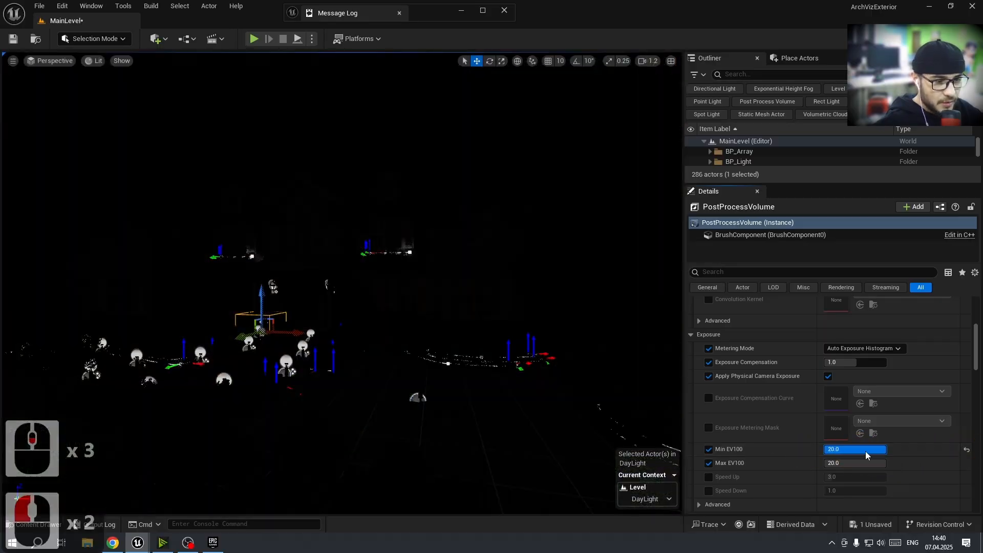
Set Min EV100 to 10
{"action": "left_click", "coordinate": [826, 450]}
{"action": "type", "text": "10"}
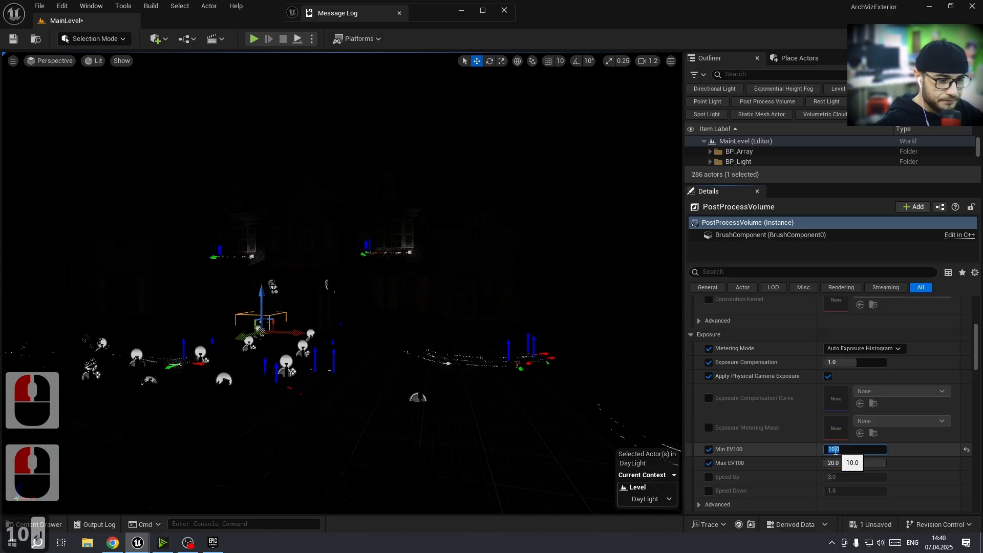
{"action": "key", "text": "Return"}
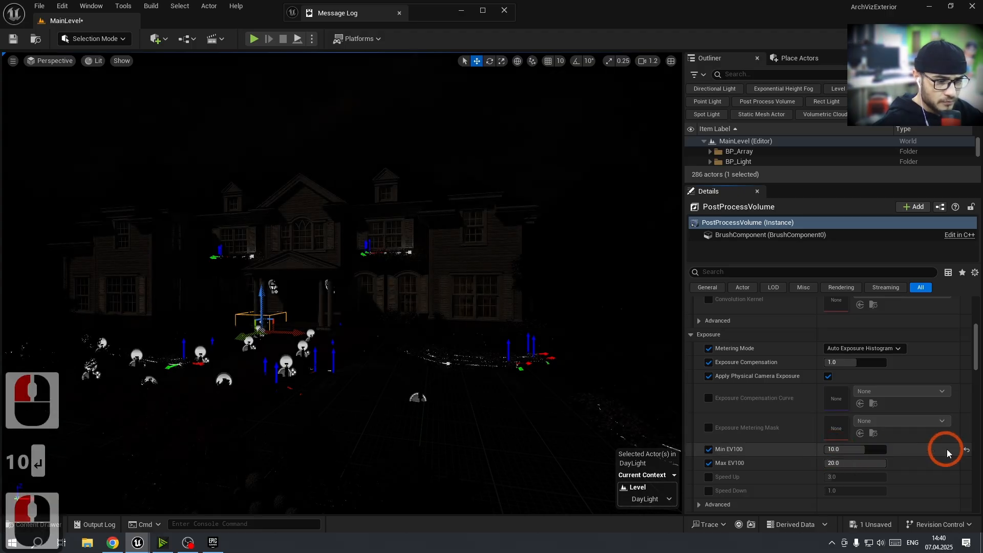
Save all levels and assets, then clear the selection
{"action": "left_click", "coordinate": [546, 360]}
{"action": "key", "text": "ctrl+shift+s"}
{"action": "key", "text": "Escape"}
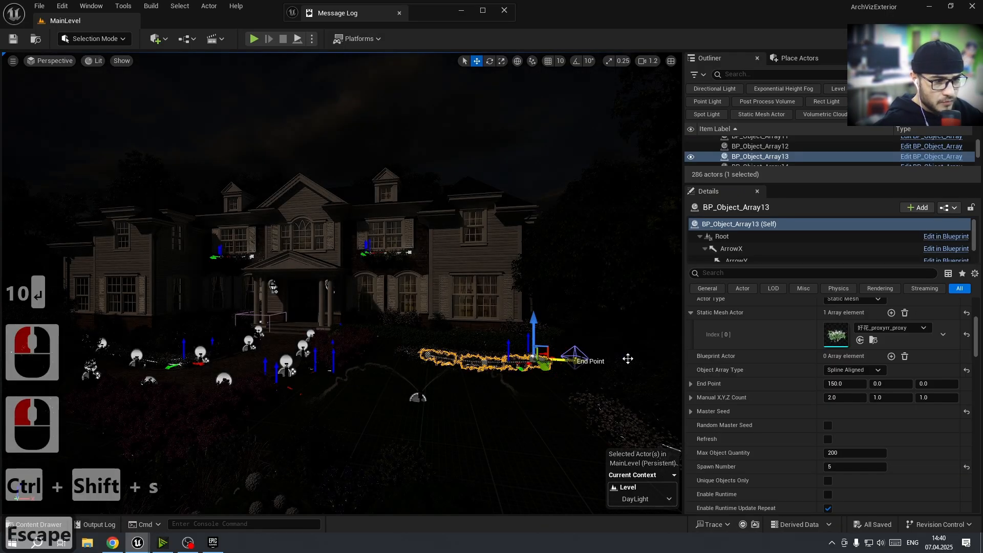
Try Manual metering mode with Exposure Compensation about 0.6, then reset both to their defaults
{"action": "left_click", "coordinate": [865, 431]}
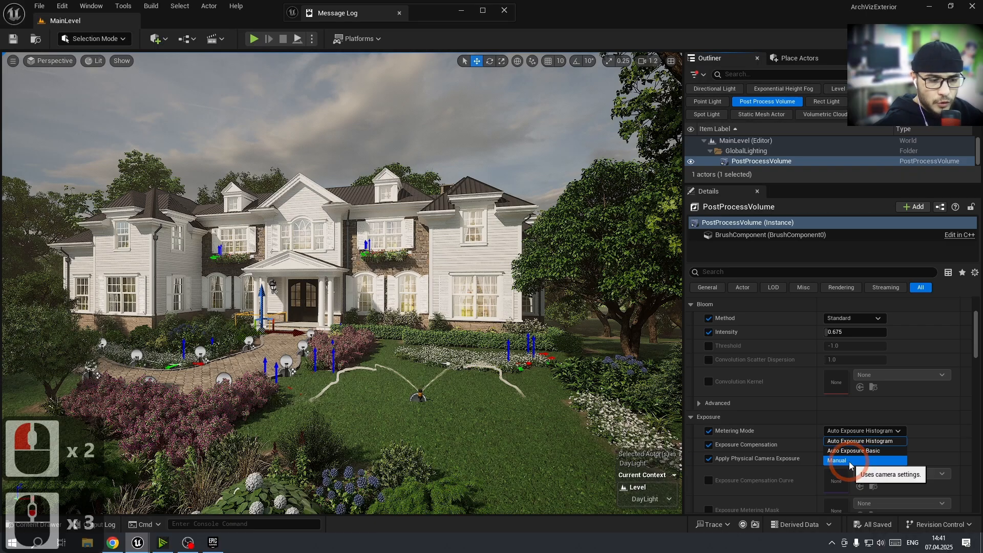
{"action": "left_click", "coordinate": [850, 461]}
{"action": "scroll", "coordinate": [779, 454], "scroll_direction": "down", "scroll_amount": 5}
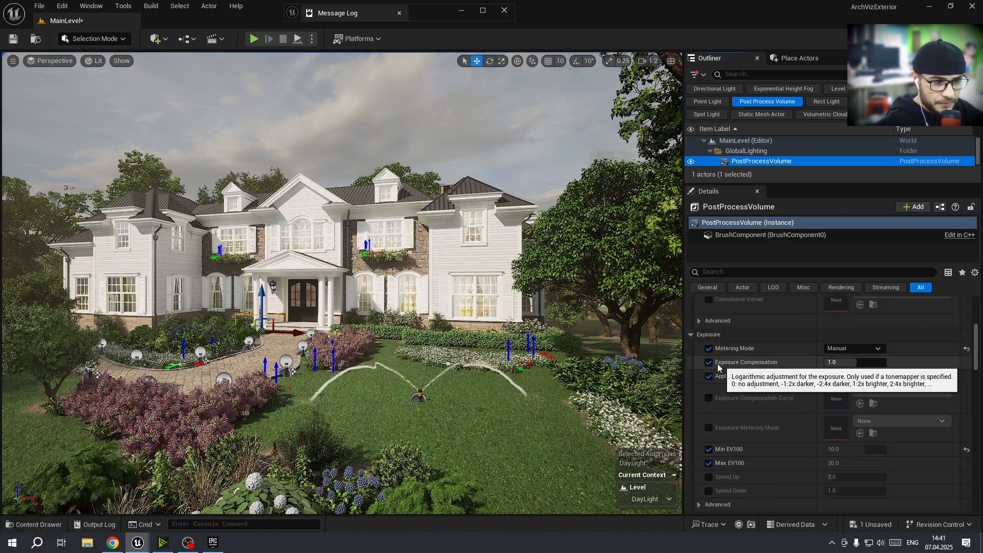
{"action": "left_click", "coordinate": [885, 362]}
{"action": "left_click_drag", "start_coordinate": [885, 360], "coordinate": [854, 362]}
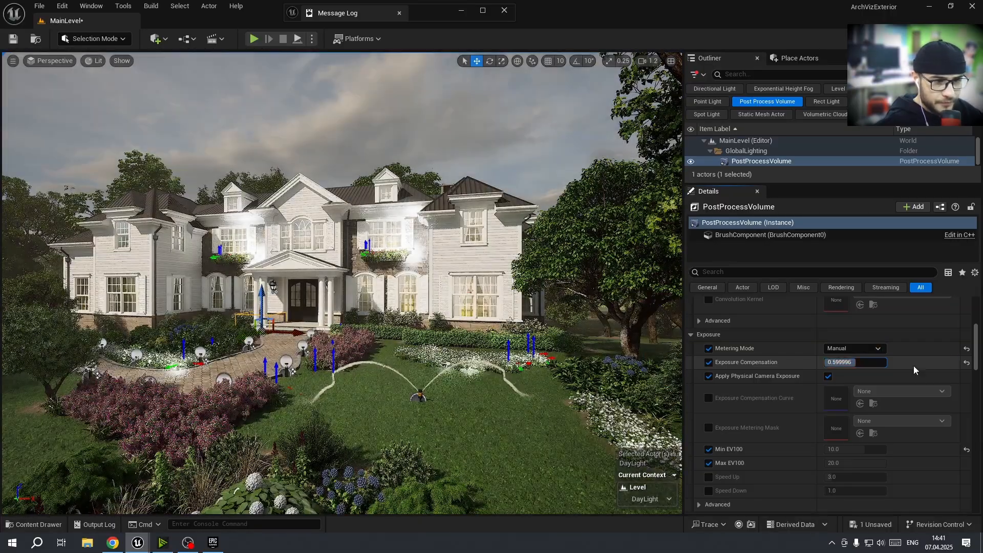
{"action": "left_click", "coordinate": [953, 363]}
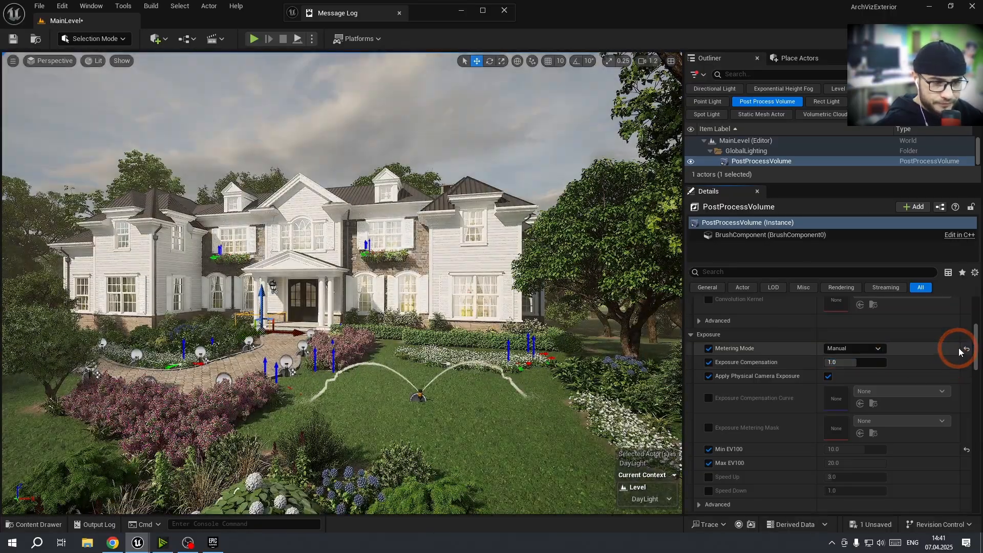
{"action": "left_click", "coordinate": [967, 349]}
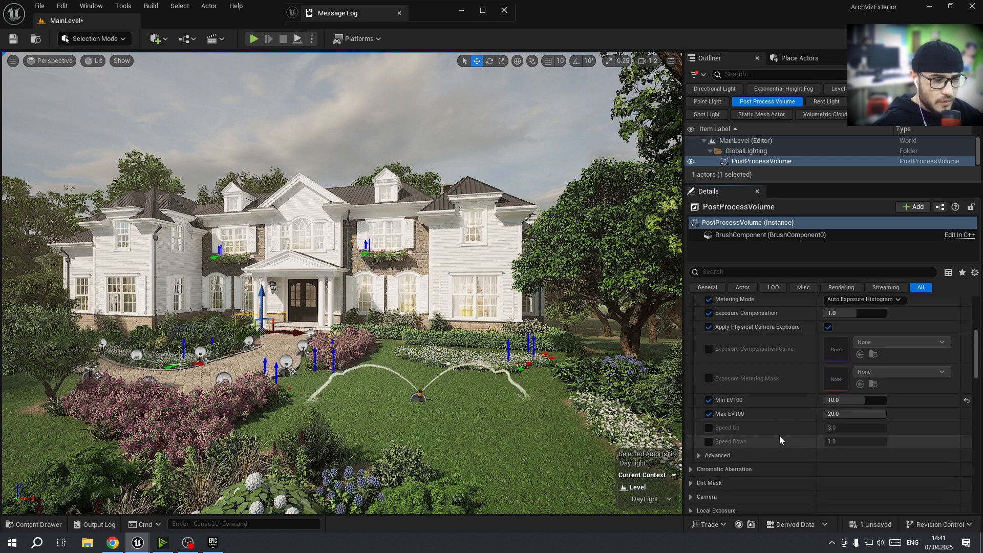
Enable the Lens Flares Intensity override and set its intensity to 0
{"action": "scroll", "coordinate": [757, 434], "scroll_direction": "down", "scroll_amount": 5}
{"action": "left_click", "coordinate": [691, 443]}
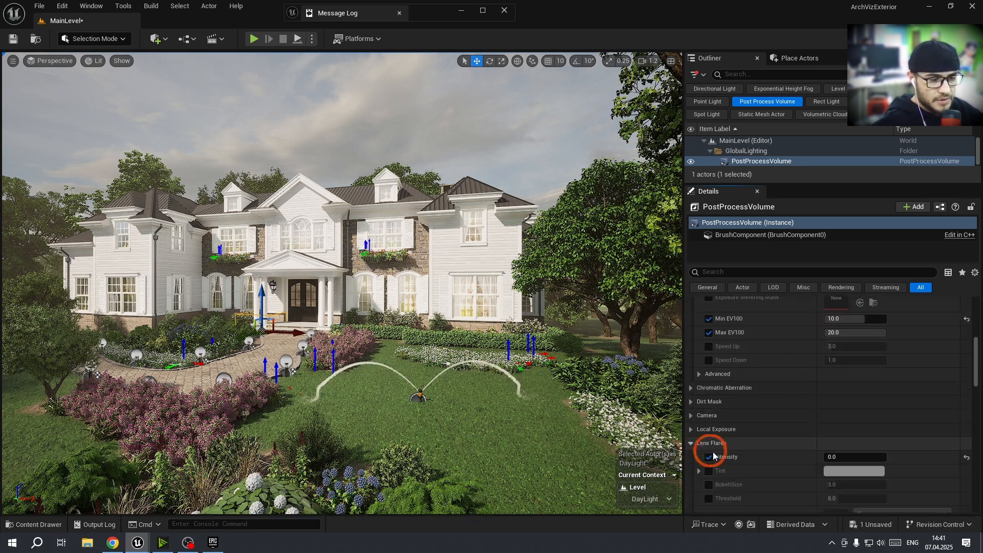
{"action": "left_click", "coordinate": [709, 456]}
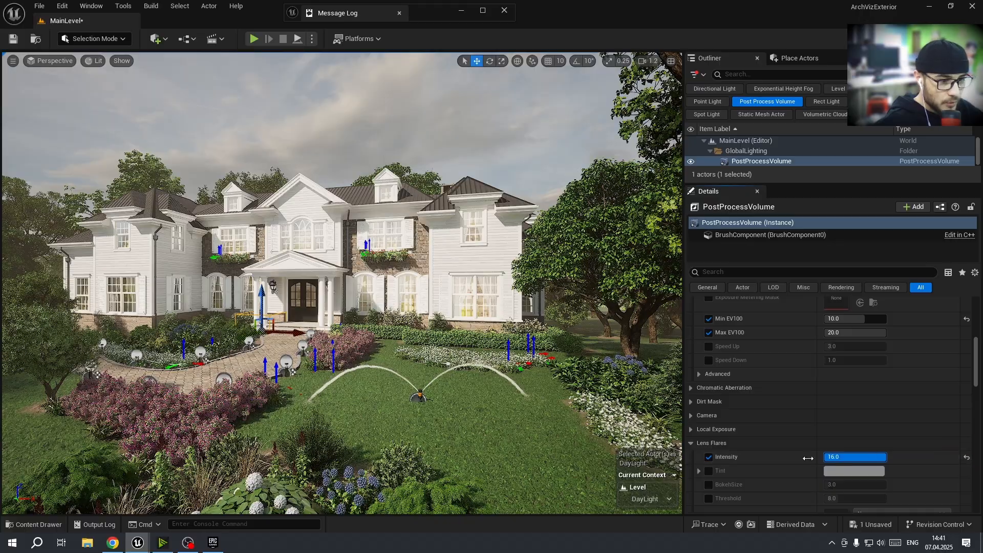
{"action": "right_click_drag", "start_coordinate": [225, 338], "coordinate": [121, 329]}
{"action": "key", "text": "d"}
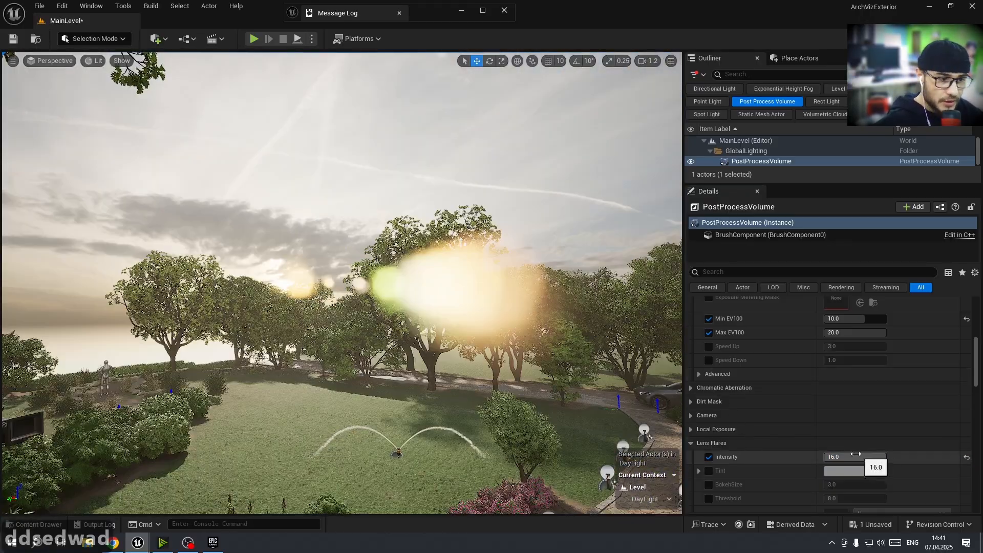
{"action": "left_click_drag", "start_coordinate": [857, 457], "coordinate": [827, 457]}
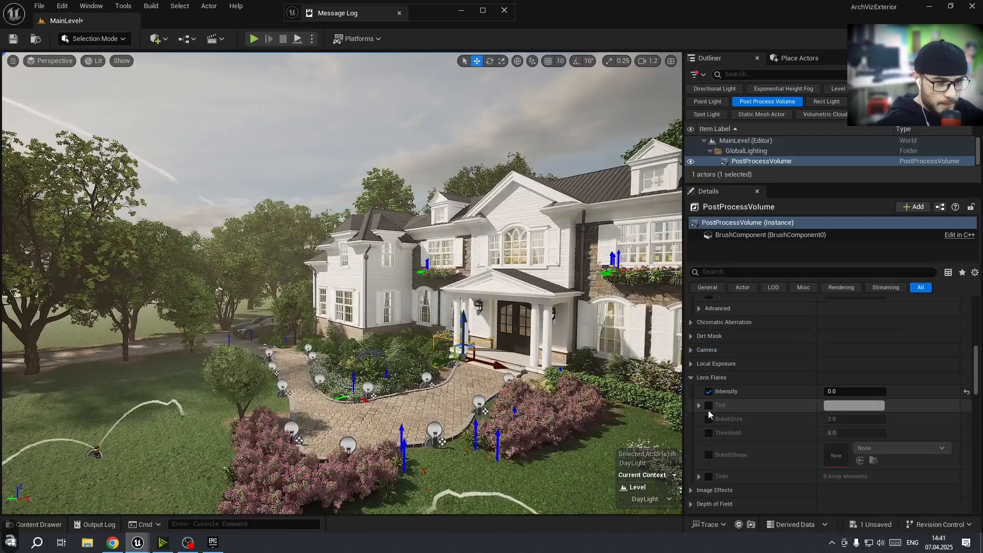
Expand Color Grading's Global group and enable the Saturation, Gamma, Contrast, Gain and Offset overrides
{"action": "scroll", "coordinate": [708, 411], "scroll_direction": "down", "scroll_amount": 3}
{"action": "left_click", "coordinate": [691, 464]}
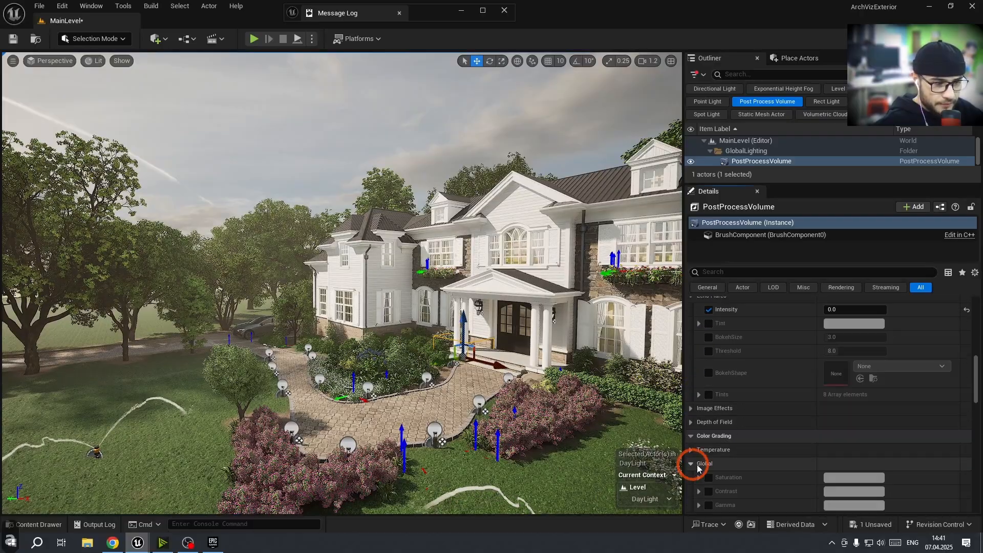
{"action": "scroll", "coordinate": [700, 462], "scroll_direction": "down", "scroll_amount": 2}
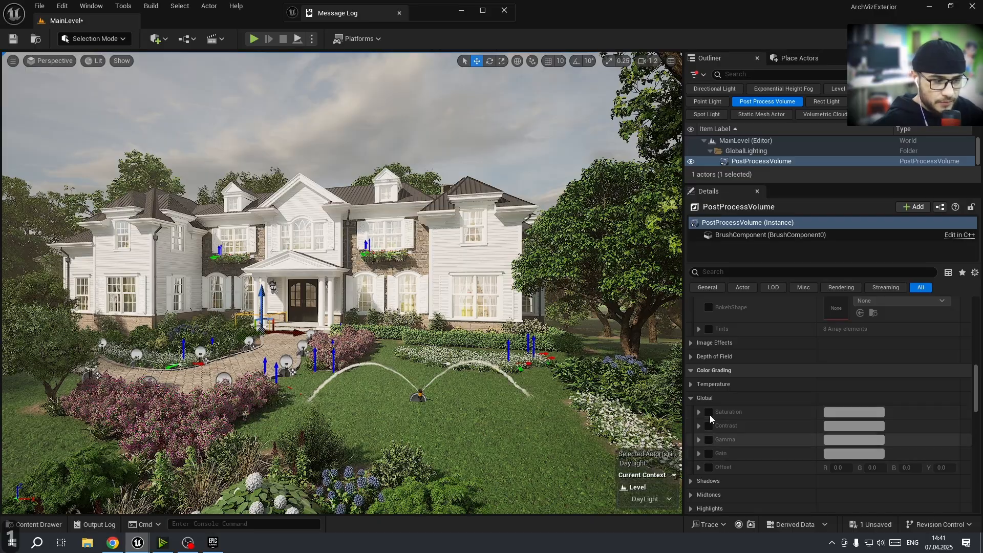
{"action": "left_click", "coordinate": [709, 412]}
{"action": "left_click", "coordinate": [709, 440]}
{"action": "left_click", "coordinate": [708, 426]}
{"action": "left_click", "coordinate": [708, 454]}
{"action": "left_click", "coordinate": [709, 467]}
Expand the Offset, Gain, Gamma, Contrast and Saturation color wheels
{"action": "left_click", "coordinate": [699, 467]}
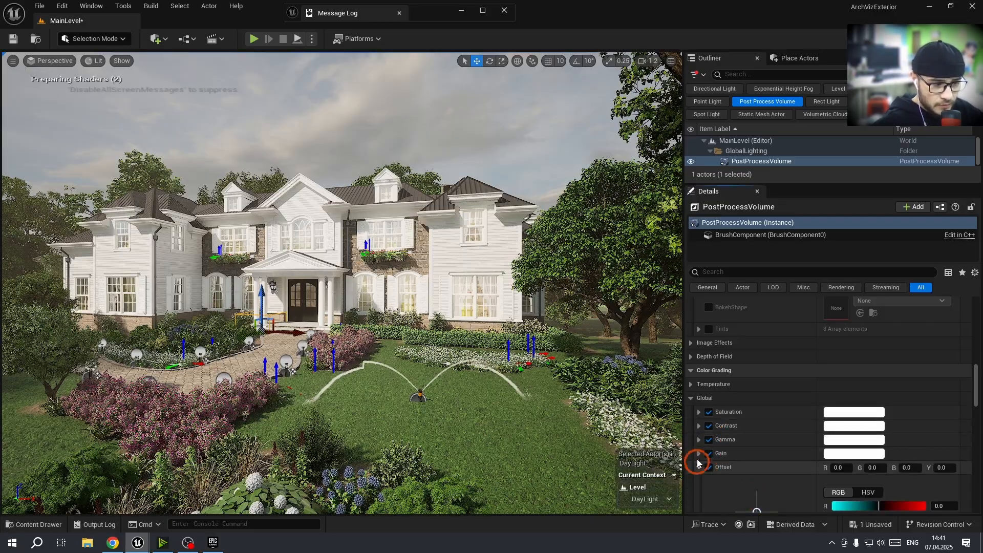
{"action": "left_click", "coordinate": [699, 453]}
{"action": "left_click", "coordinate": [699, 440]}
{"action": "left_click", "coordinate": [699, 426]}
{"action": "left_click", "coordinate": [699, 412]}
Shift the Saturation wheel toward orange, to about R 1.25, G 0.481, B 0
{"action": "scroll", "coordinate": [731, 419], "scroll_direction": "down", "scroll_amount": 2}
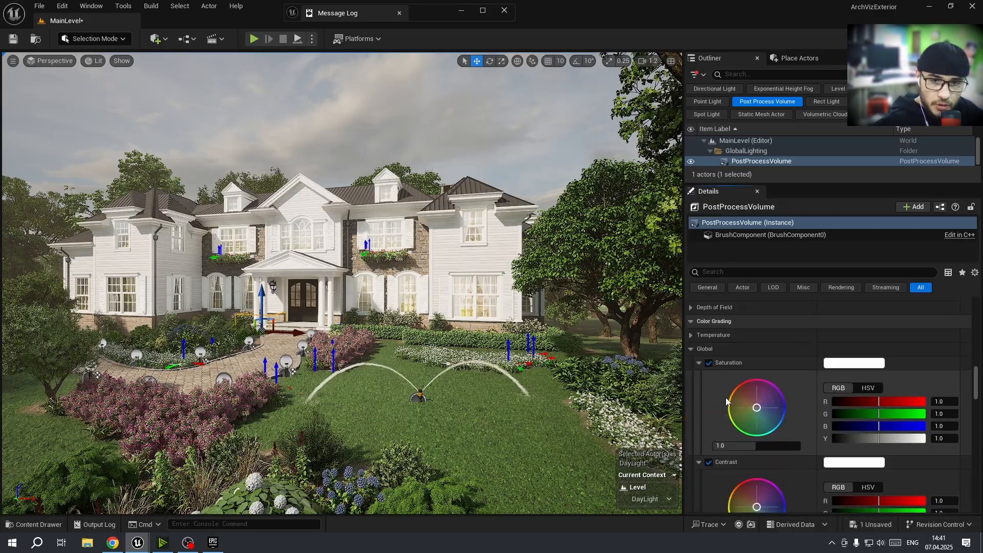
{"action": "scroll", "coordinate": [726, 396], "scroll_direction": "down", "scroll_amount": 3}
{"action": "left_click", "coordinate": [748, 382]}
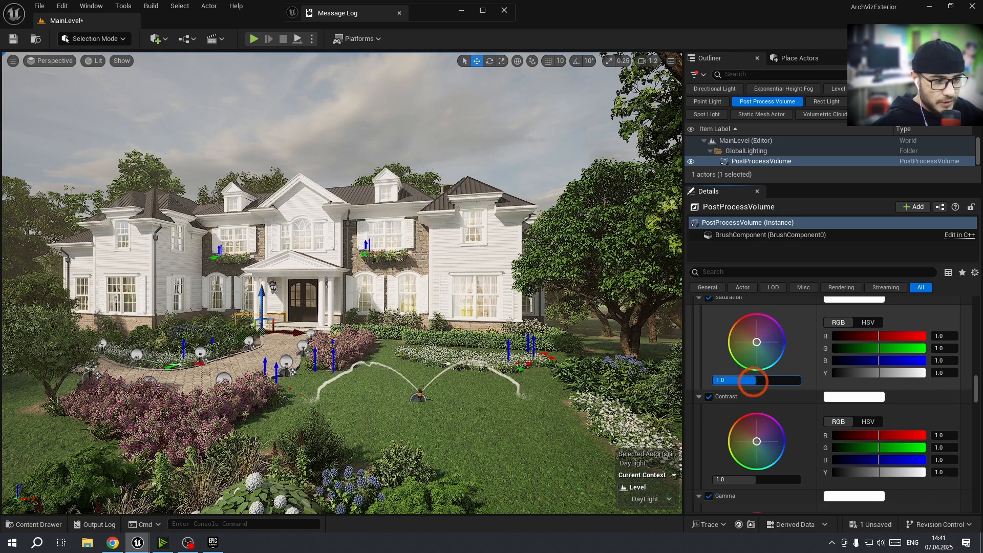
{"action": "left_click_drag", "start_coordinate": [759, 343], "coordinate": [739, 392]}
Shift the Contrast wheel to about R 0.69 and B 0.561
{"action": "scroll", "coordinate": [749, 362], "scroll_direction": "up", "scroll_amount": 2}
{"action": "scroll", "coordinate": [745, 433], "scroll_direction": "down", "scroll_amount": 2}
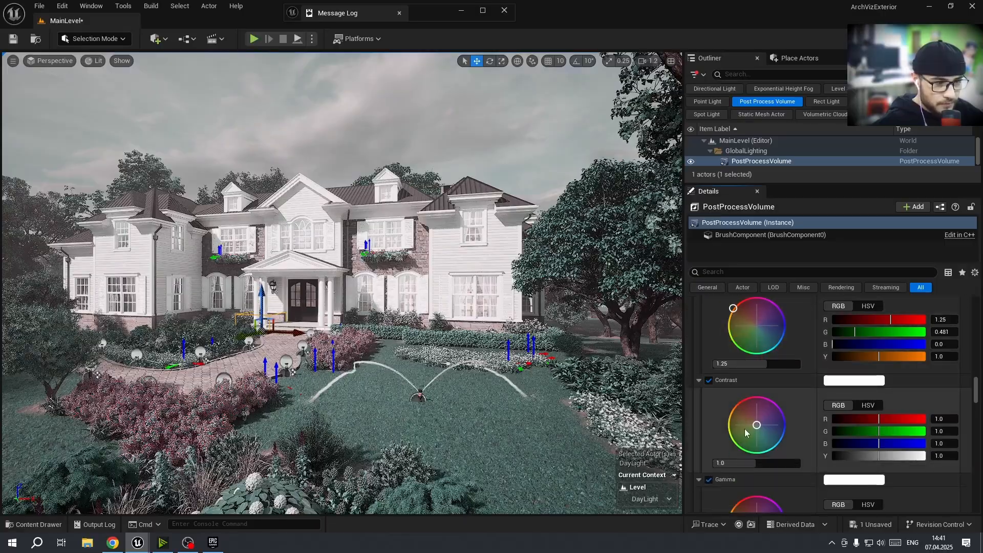
{"action": "left_click_drag", "start_coordinate": [749, 435], "coordinate": [741, 439]}
Shift the Gain wheel toward cyan, to about R 0.516 and G 0.919
{"action": "scroll", "coordinate": [750, 446], "scroll_direction": "down", "scroll_amount": 3}
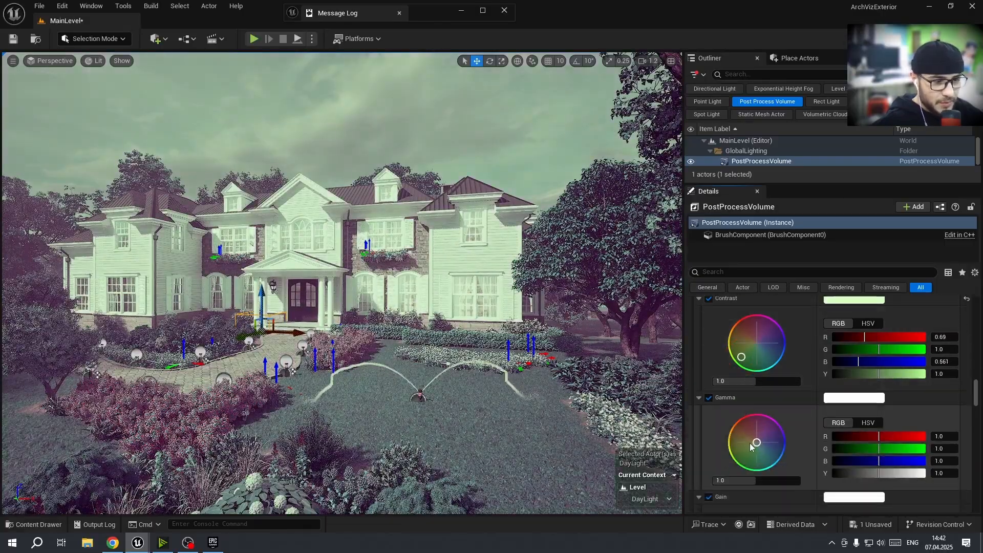
{"action": "scroll", "coordinate": [751, 454], "scroll_direction": "down", "scroll_amount": 7}
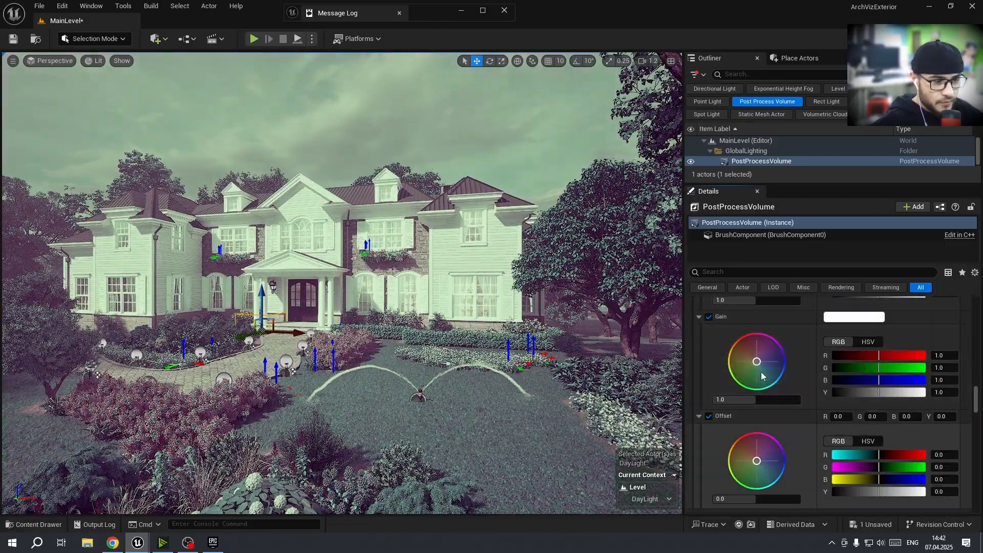
{"action": "left_click_drag", "start_coordinate": [757, 361], "coordinate": [770, 378]}
{"action": "scroll", "coordinate": [742, 395], "scroll_direction": "down", "scroll_amount": 4}
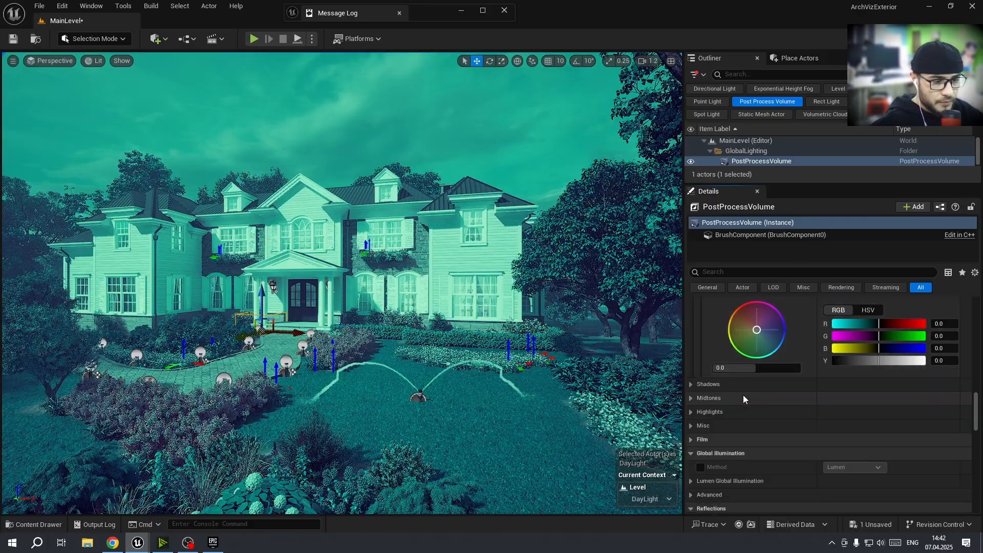
Disable the Offset, Gain, Gamma, Contrast and Saturation overrides and collapse the Saturation and Contrast wheels
{"action": "scroll", "coordinate": [724, 399], "scroll_direction": "up", "scroll_amount": 2}
{"action": "left_click", "coordinate": [710, 416]}
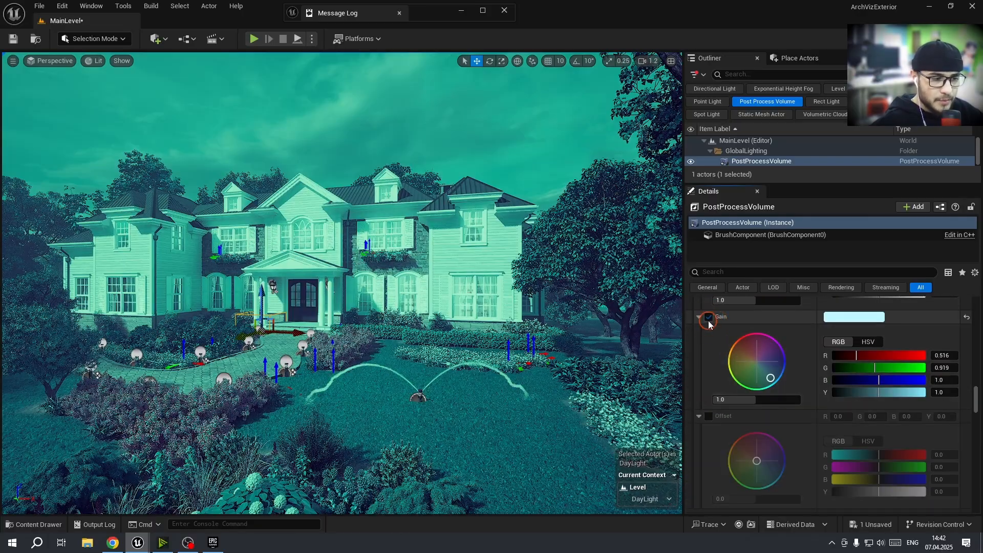
{"action": "left_click", "coordinate": [709, 317]}
{"action": "scroll", "coordinate": [717, 346], "scroll_direction": "up", "scroll_amount": 3}
{"action": "left_click", "coordinate": [711, 348]}
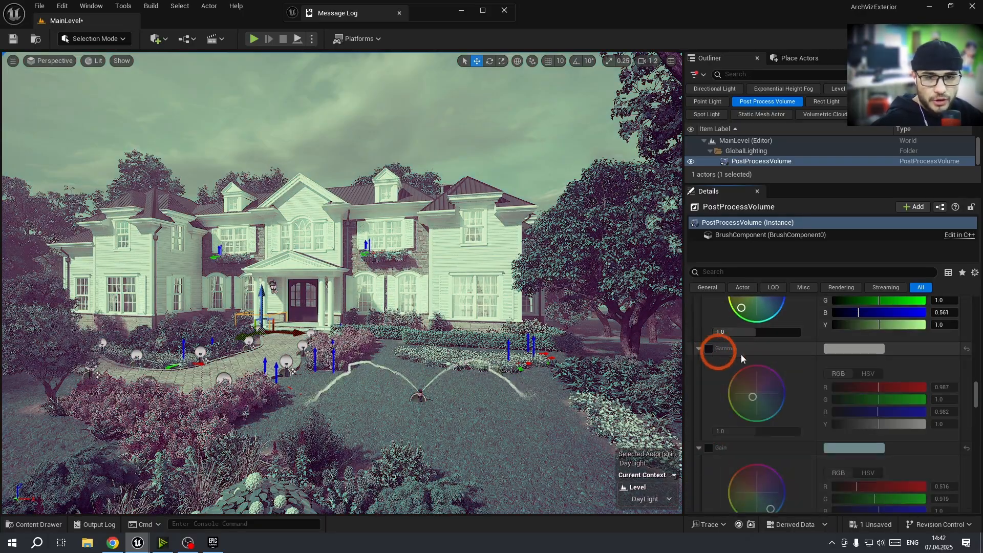
{"action": "scroll", "coordinate": [763, 357], "scroll_direction": "up", "scroll_amount": 1}
{"action": "scroll", "coordinate": [768, 359], "scroll_direction": "up", "scroll_amount": 3}
{"action": "left_click", "coordinate": [708, 347]}
{"action": "scroll", "coordinate": [711, 348], "scroll_direction": "up", "scroll_amount": 4}
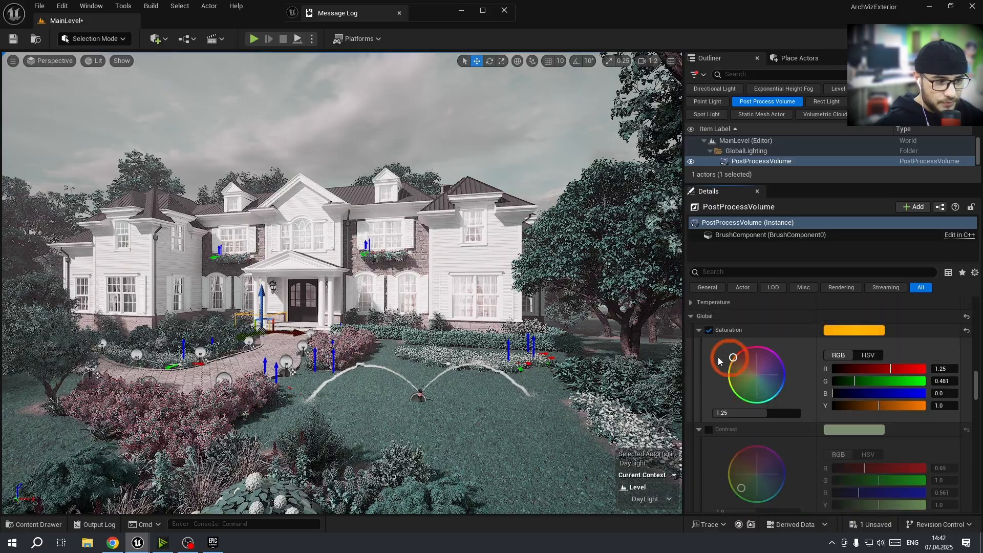
{"action": "left_click", "coordinate": [707, 330]}
{"action": "left_click", "coordinate": [699, 330]}
{"action": "left_click", "coordinate": [699, 344]}
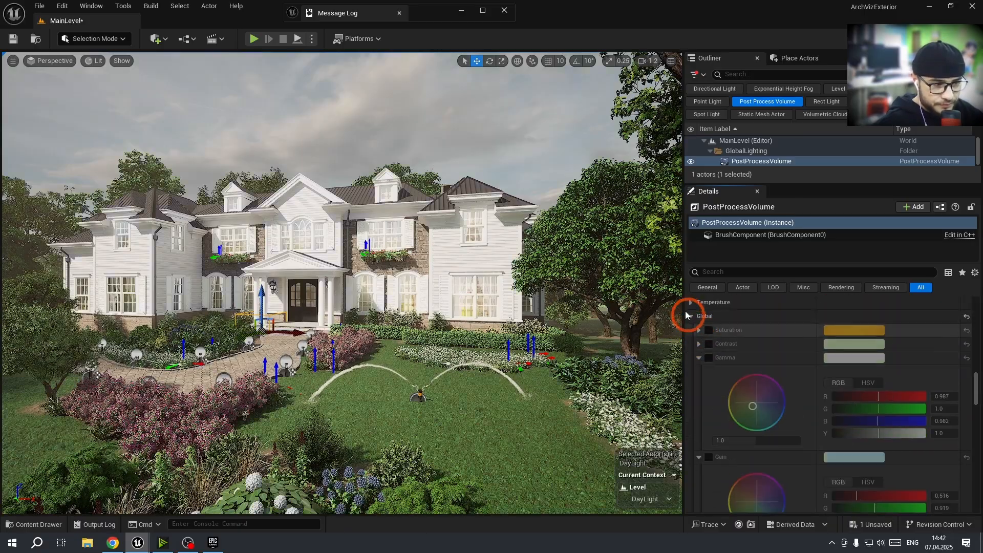
Collapse the color grading groups and enable the Global Illumination Method override
{"action": "left_click", "coordinate": [690, 317]}
{"action": "left_click", "coordinate": [702, 344]}
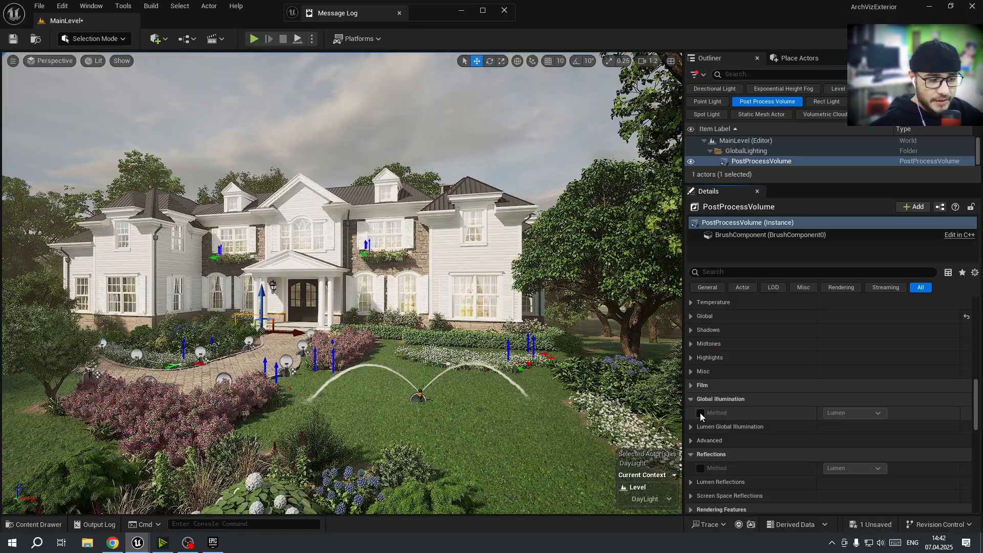
{"action": "left_click", "coordinate": [841, 418]}
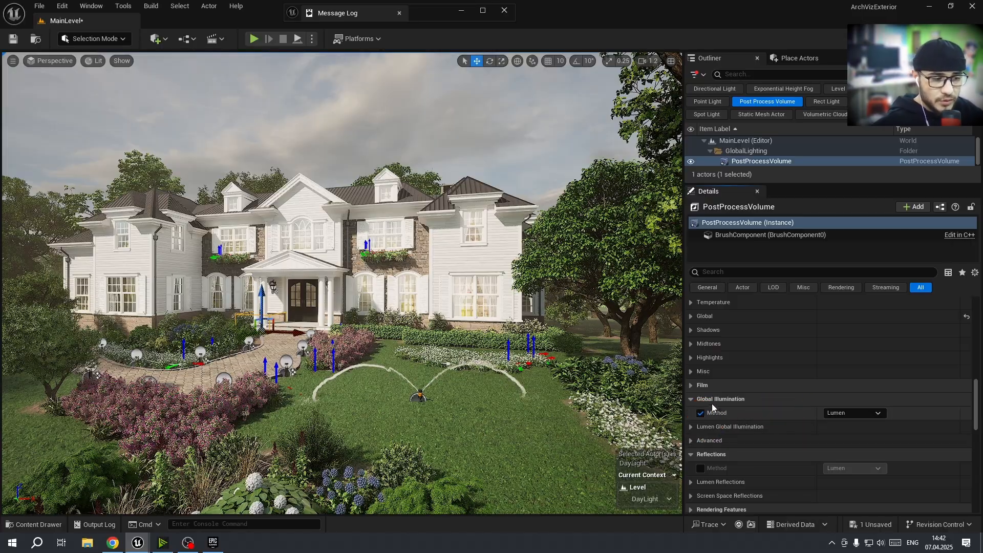
Switch the Global Illumination method to Screen Space (Beta) and back to Lumen
{"action": "right_click_drag", "start_coordinate": [333, 356], "coordinate": [319, 348]}
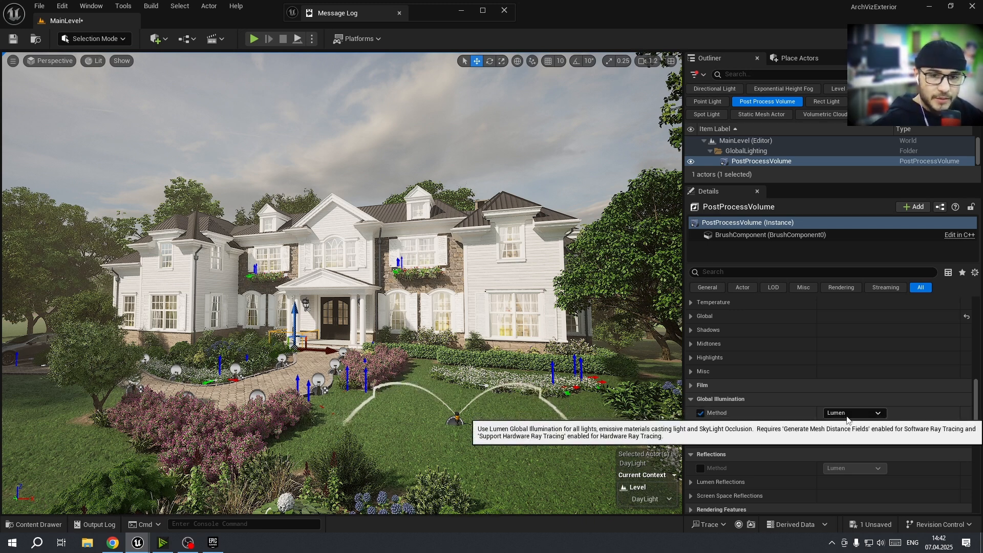
{"action": "left_click", "coordinate": [874, 412]}
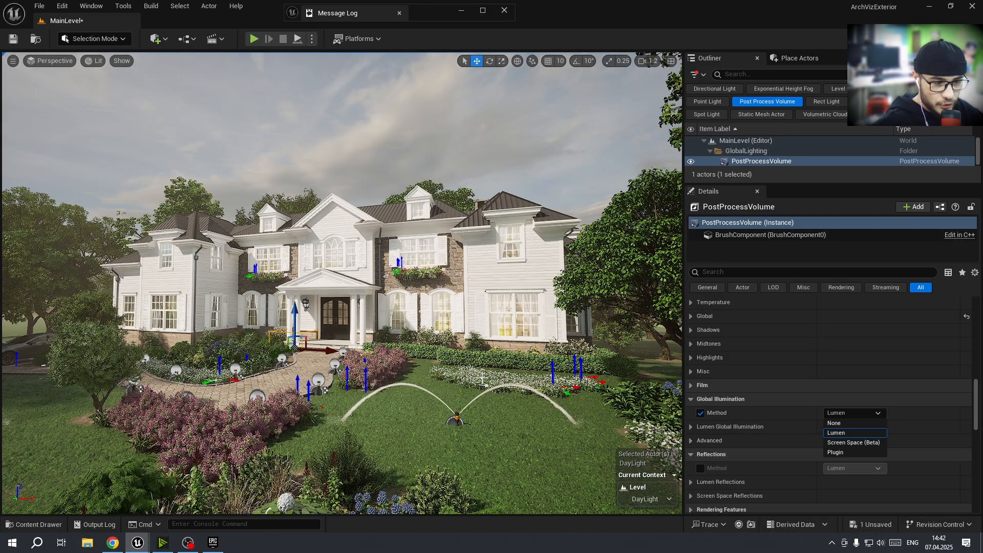
{"action": "mouse_move", "coordinate": [487, 371]}
{"action": "right_mouse_down"}
{"action": "mouse_move", "coordinate": [465, 362]}
{"action": "mouse_move", "coordinate": [476, 368]}
{"action": "right_mouse_up"}
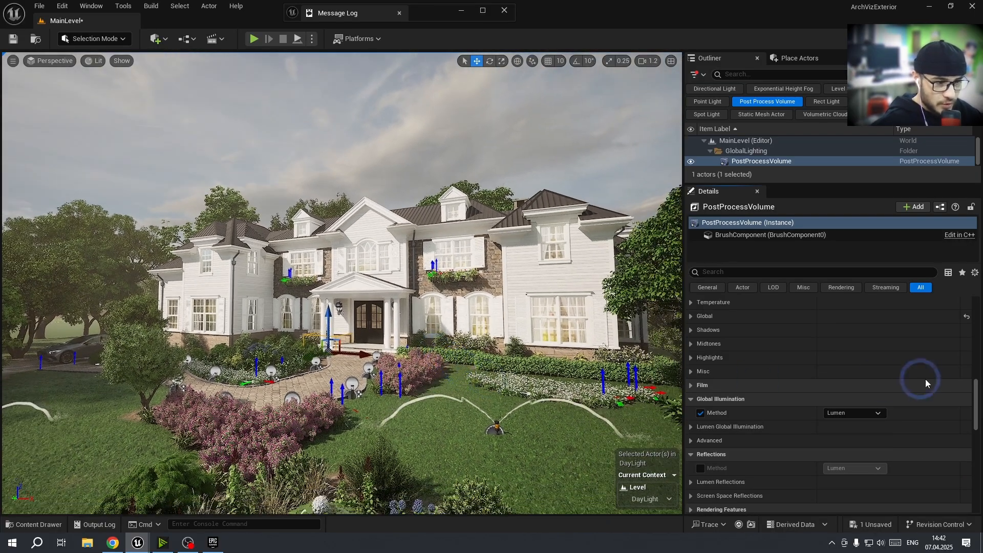
{"action": "left_click", "coordinate": [865, 413]}
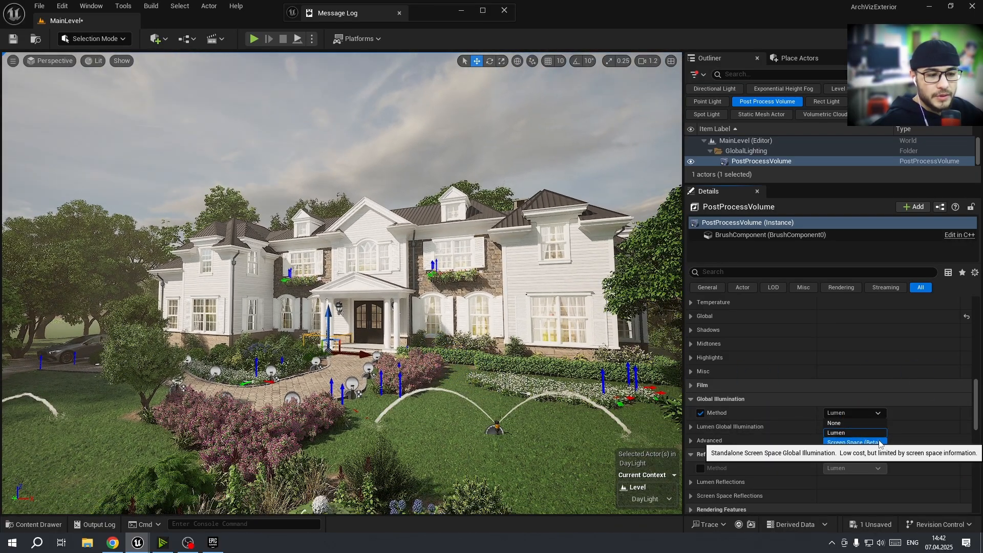
{"action": "left_click", "coordinate": [880, 443]}
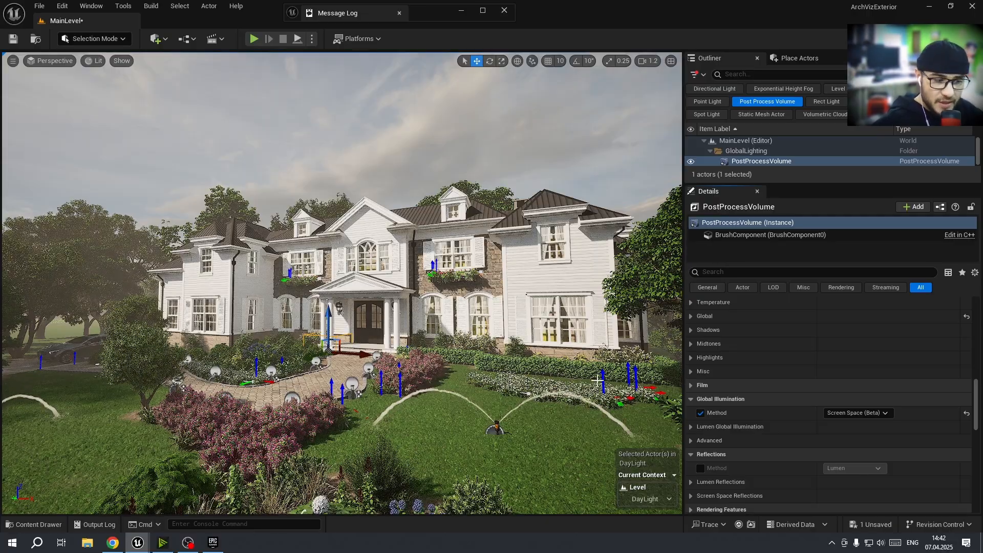
{"action": "left_click", "coordinate": [866, 413]}
{"action": "left_click", "coordinate": [844, 420]}
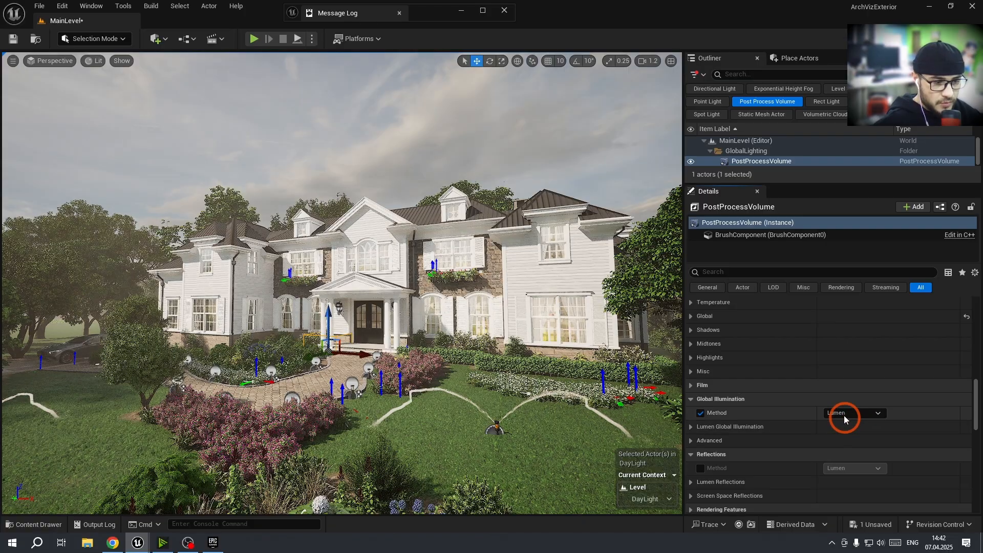
Expand the Lumen Global Illumination settings group
{"action": "scroll", "coordinate": [726, 456], "scroll_direction": "down", "scroll_amount": 1}
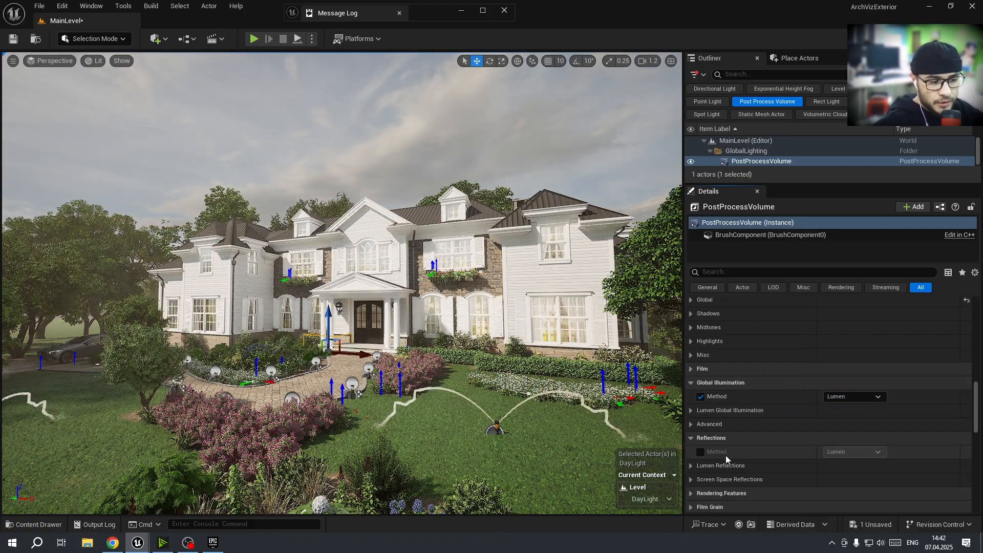
{"action": "left_click", "coordinate": [691, 411]}
{"action": "scroll", "coordinate": [731, 431], "scroll_direction": "down", "scroll_amount": 2}
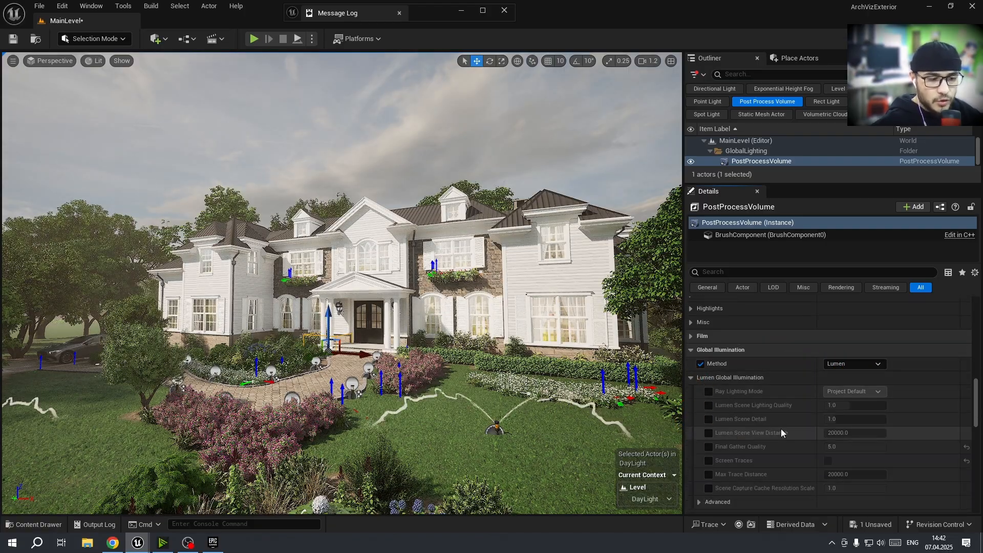
Enable the Ray Lighting Mode override and set it to Hit Lighting for Reflections
{"action": "right_click_drag", "start_coordinate": [302, 387], "coordinate": [339, 390]}
{"action": "key", "text": "a"}
{"action": "key", "text": "w"}
{"action": "scroll", "coordinate": [340, 391], "scroll_direction": "up", "scroll_amount": 2}
{"action": "scroll", "coordinate": [328, 405], "scroll_direction": "down", "scroll_amount": 2}
{"action": "key", "text": "q"}
{"action": "key", "text": "w"}
{"action": "key", "text": "d"}
{"action": "key", "text": "q"}
{"action": "key", "text": "a"}
{"action": "key", "text": "s"}
{"action": "key", "text": "a"}
{"action": "key", "text": "q"}
{"action": "key", "text": "s"}
{"action": "key", "text": "e"}
{"action": "key", "text": "w"}
{"action": "key", "text": "d"}
{"action": "key", "text": "w"}
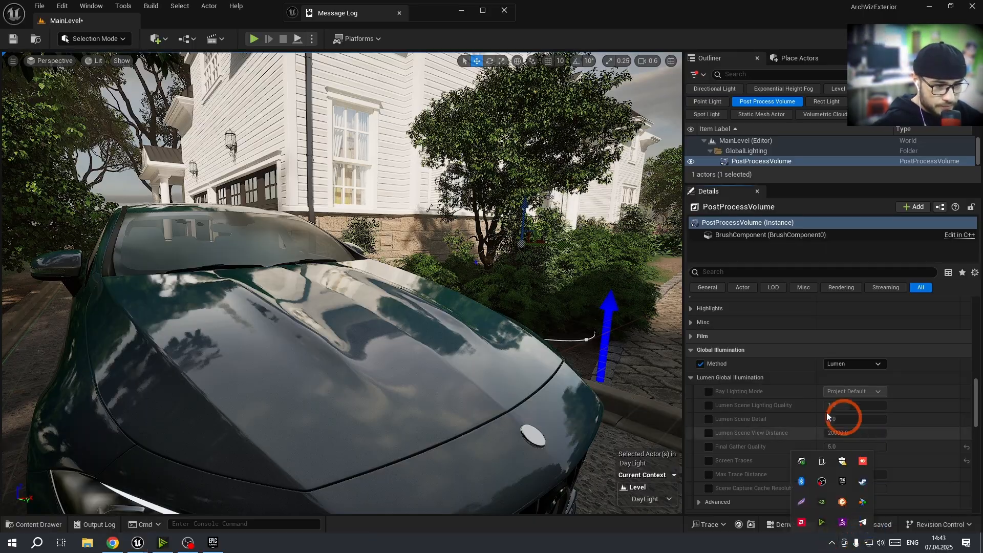
{"action": "left_click", "coordinate": [709, 392]}
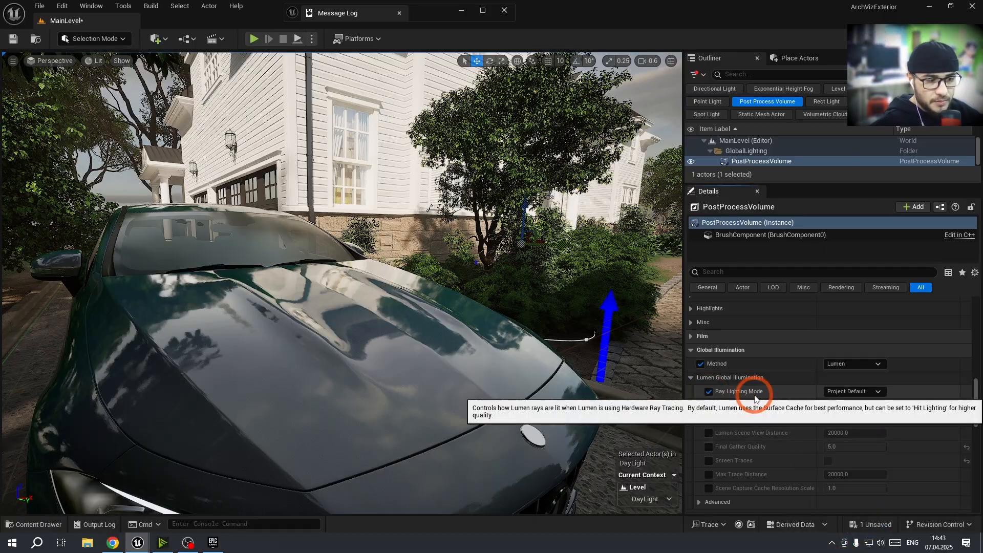
{"action": "left_click", "coordinate": [862, 392]}
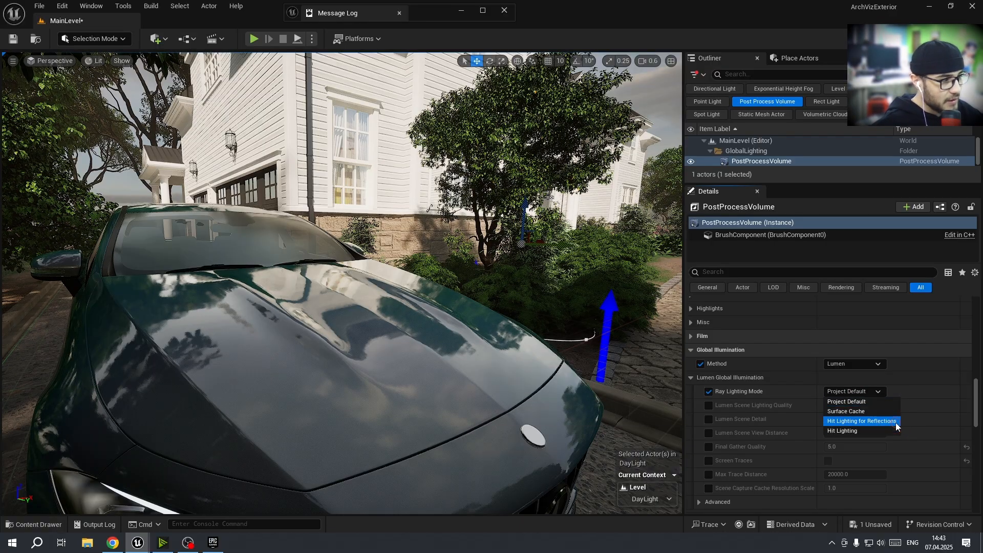
{"action": "left_click", "coordinate": [896, 421]}
{"action": "left_click", "coordinate": [967, 392]}
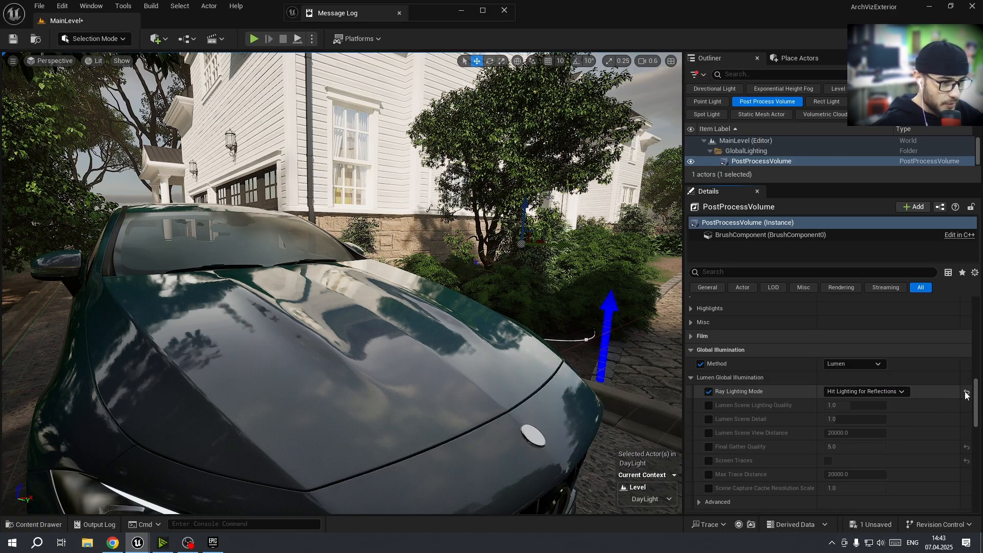
{"action": "left_click", "coordinate": [856, 392]}
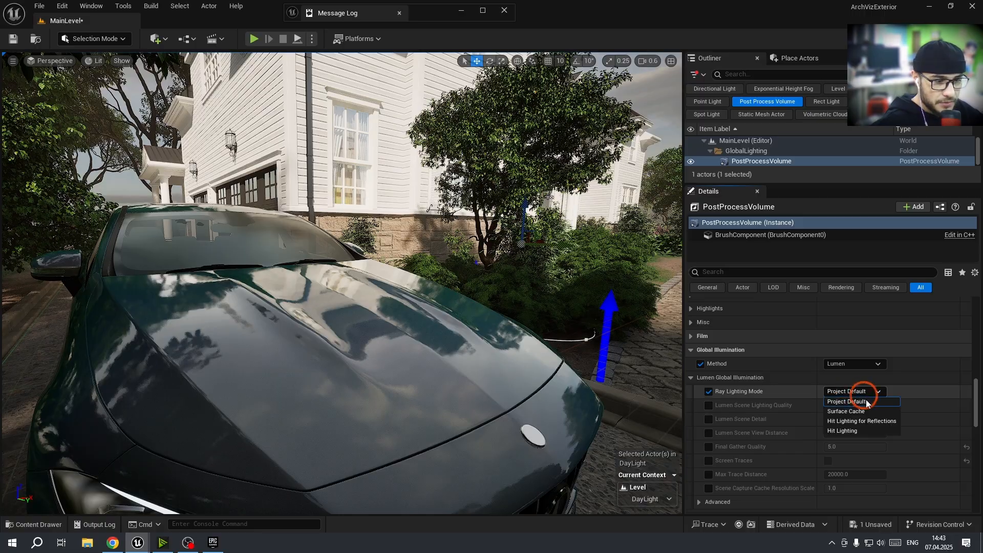
{"action": "left_click", "coordinate": [871, 421]}
Enable overrides for all remaining Lumen Global Illumination settings, from Scene Lighting Quality to Scene Capture Cache Resolution Scale
{"action": "left_click", "coordinate": [712, 406]}
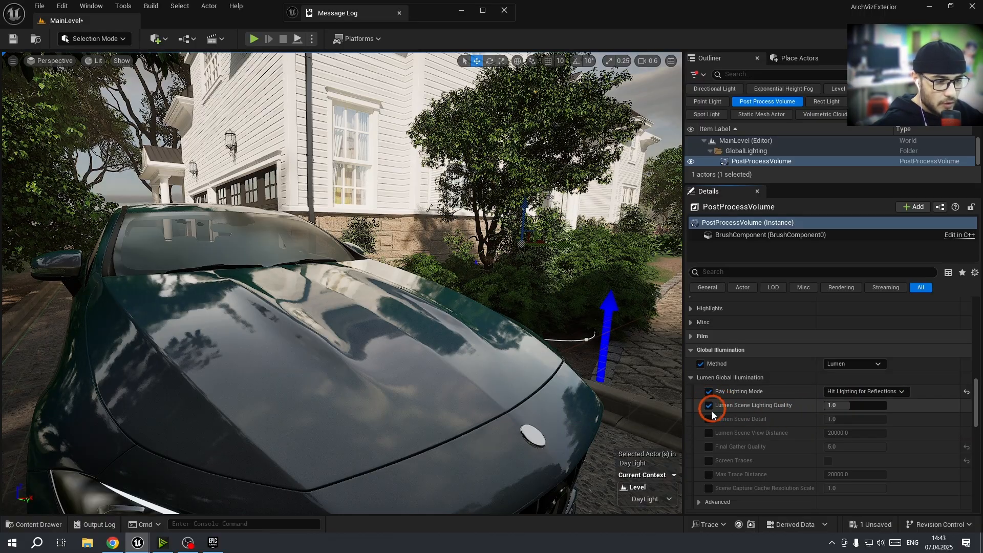
{"action": "left_click", "coordinate": [709, 419]}
{"action": "left_click", "coordinate": [709, 434]}
{"action": "left_click", "coordinate": [709, 446]}
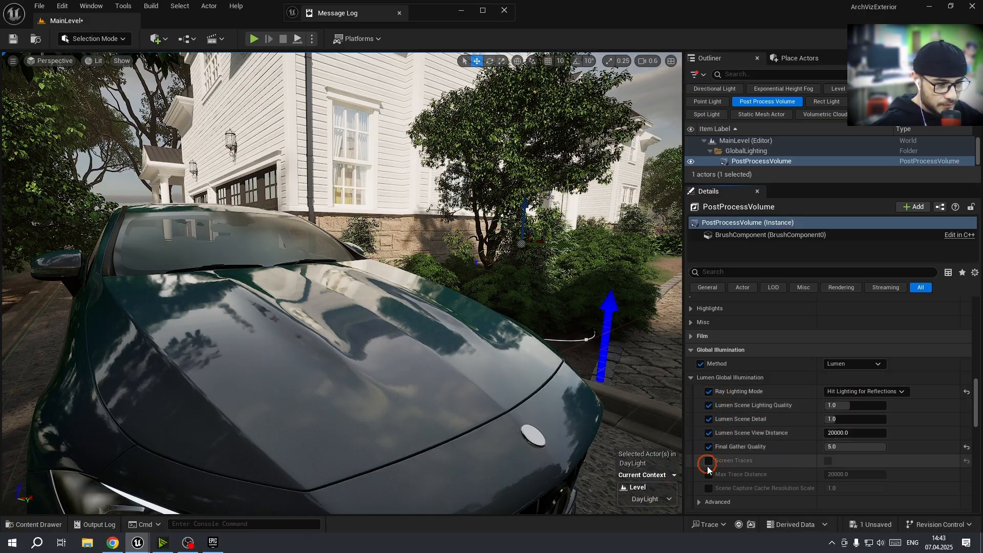
{"action": "left_click", "coordinate": [709, 460]}
{"action": "left_click", "coordinate": [708, 474]}
{"action": "left_click", "coordinate": [708, 488]}
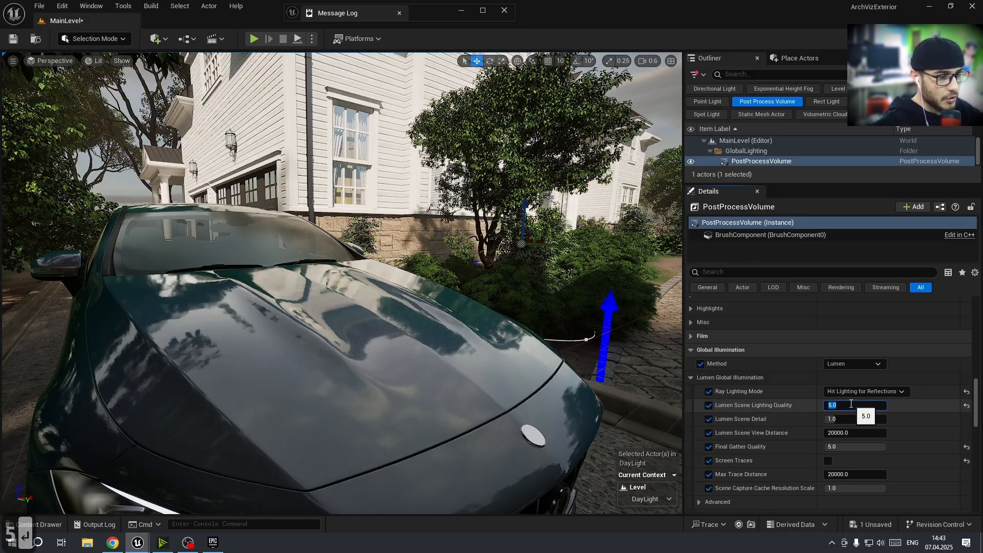
Set Lumen Scene Lighting Quality and Lumen Scene Detail to 5.0
{"action": "left_click", "coordinate": [844, 420]}
{"action": "type", "text": "5"}
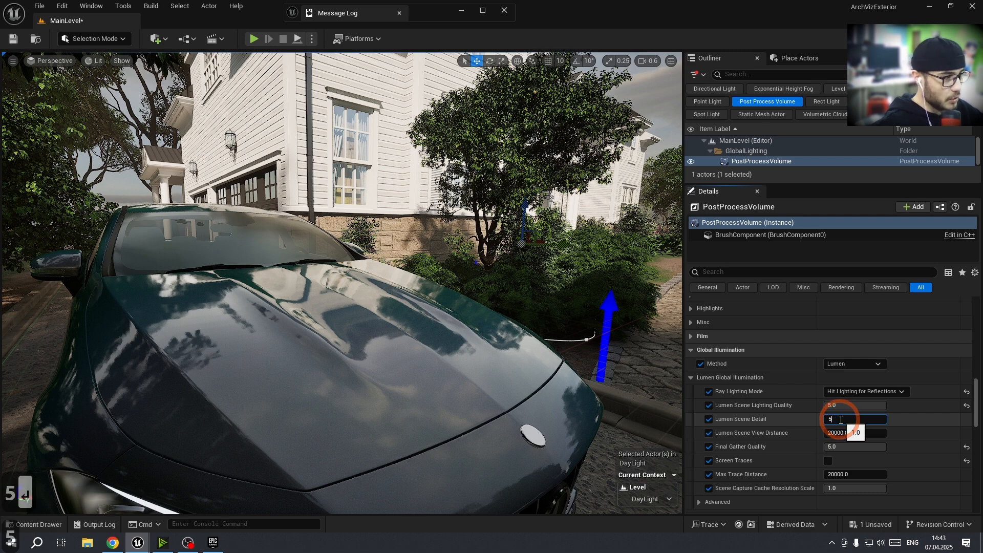
{"action": "key", "text": "Return"}
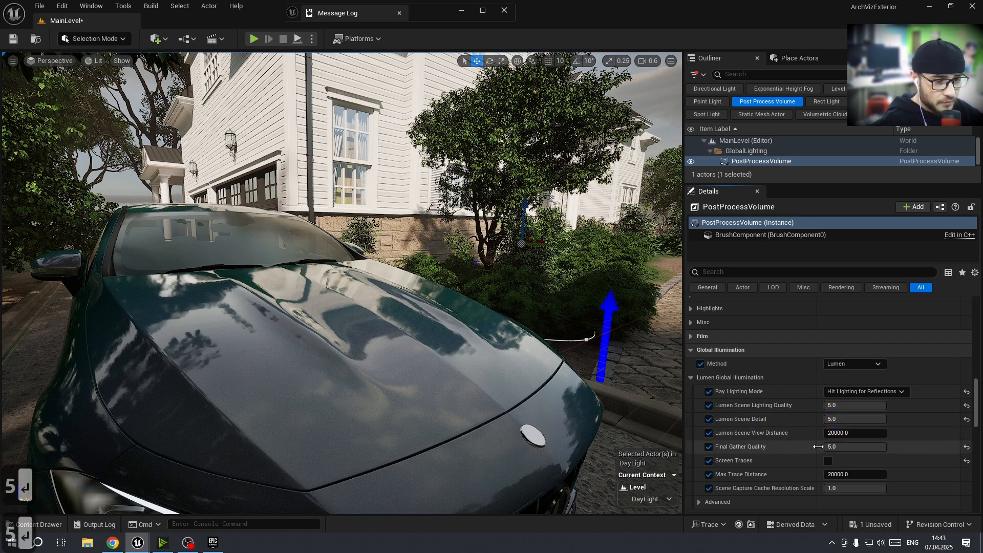
Toggle the Lumen Global Illumination Screen Traces option on and off
{"action": "left_click", "coordinate": [828, 461]}
{"action": "scroll", "coordinate": [776, 454], "scroll_direction": "down", "scroll_amount": 2}
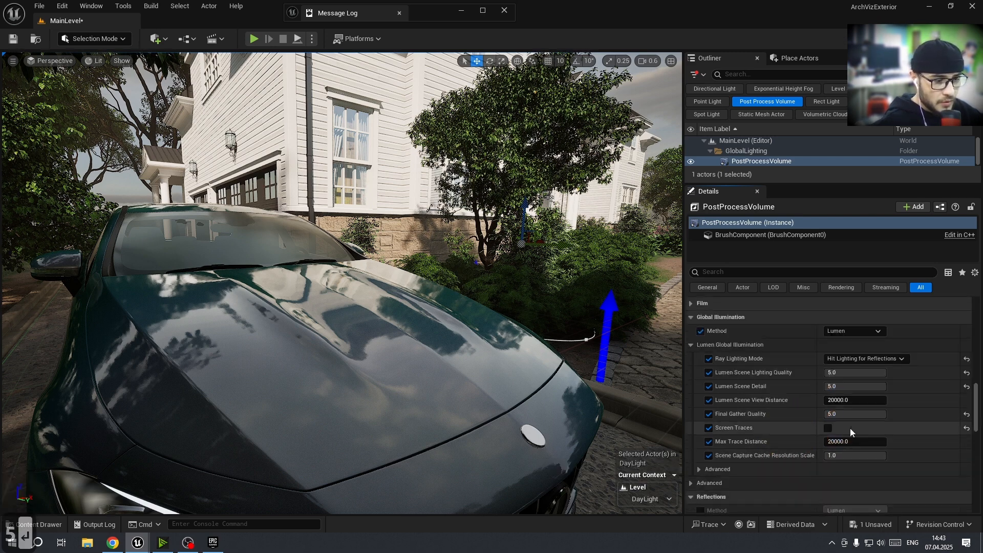
{"action": "left_click", "coordinate": [829, 429]}
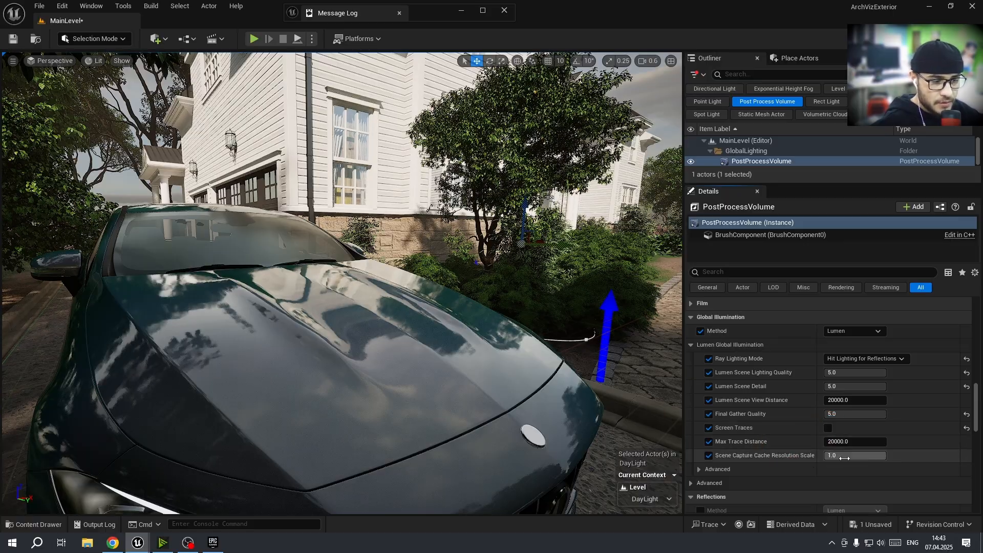
Enable the Reflections Method override
{"action": "scroll", "coordinate": [799, 458], "scroll_direction": "down", "scroll_amount": 3}
{"action": "right_click_drag", "start_coordinate": [565, 404], "coordinate": [522, 407]}
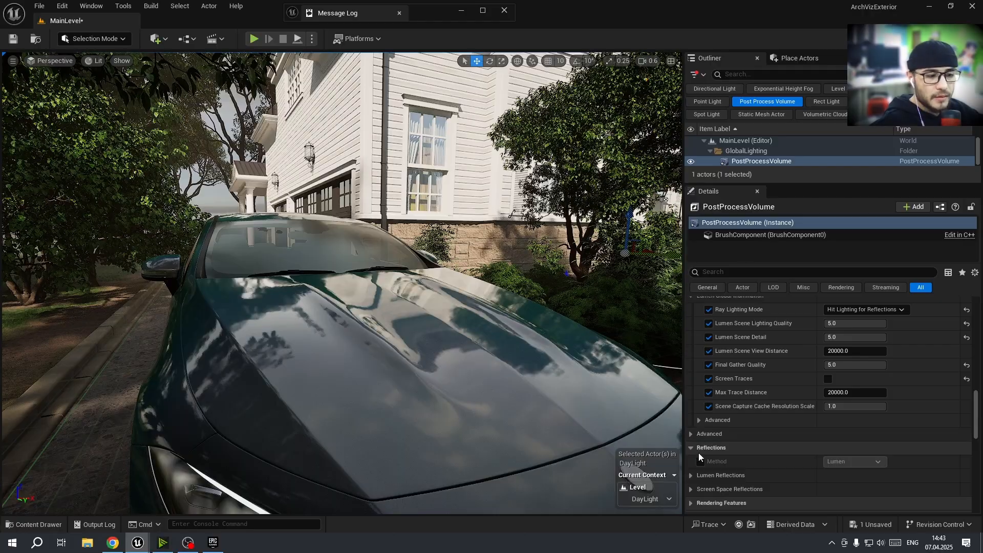
{"action": "left_click", "coordinate": [700, 461]}
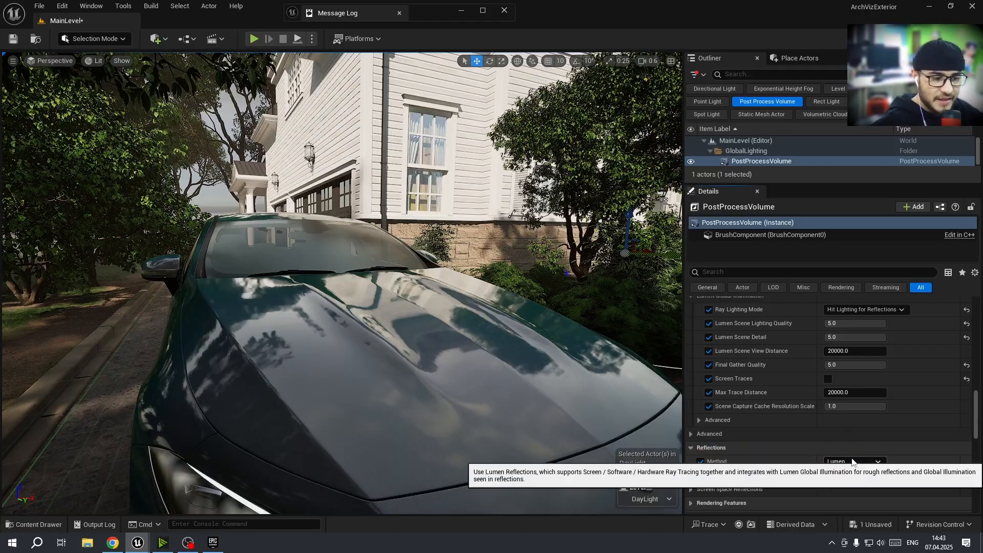
Switch the Reflections method to Screen Space and back to Lumen
{"action": "left_click", "coordinate": [853, 461]}
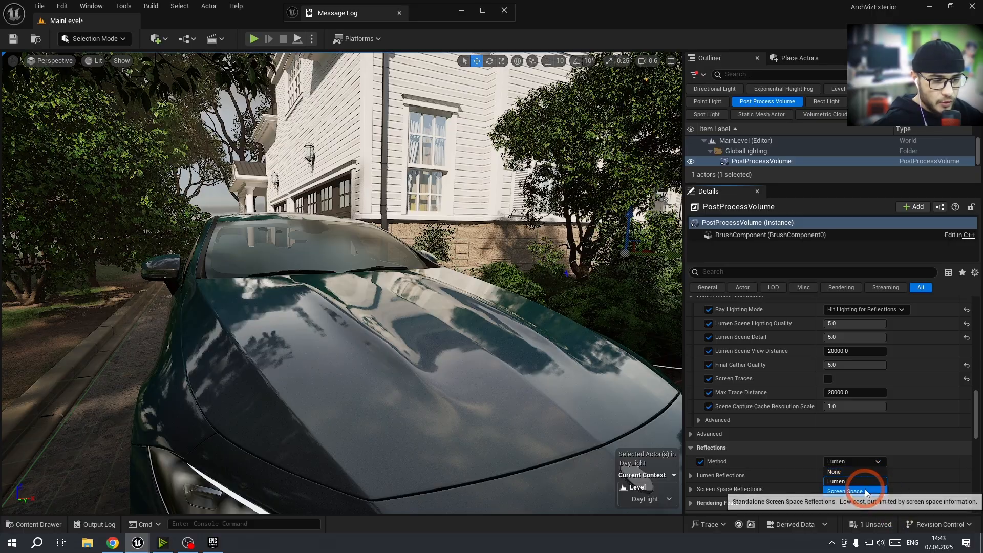
{"action": "left_click", "coordinate": [866, 492]}
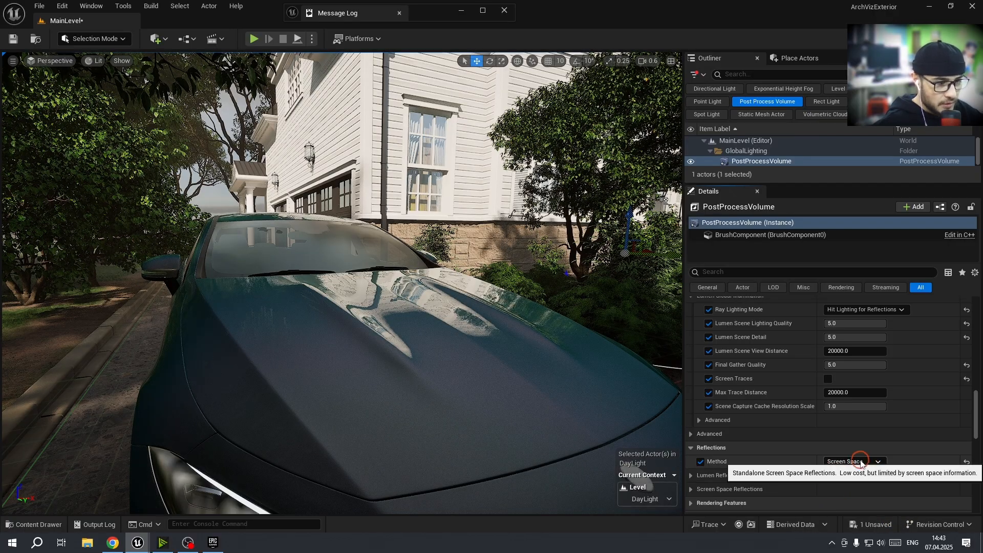
{"action": "left_click", "coordinate": [860, 463]}
{"action": "left_click", "coordinate": [857, 478]}
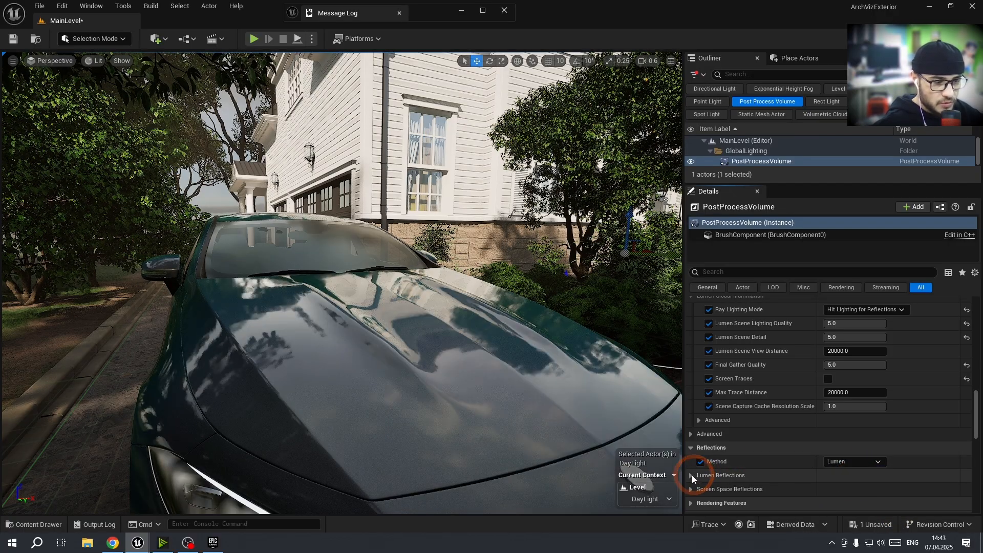
Expand Lumen Reflections and enable overrides for Quality, Screen Traces, translucency, roughness and bounce settings
{"action": "left_click", "coordinate": [692, 475]}
{"action": "scroll", "coordinate": [740, 416], "scroll_direction": "down", "scroll_amount": 4}
{"action": "left_click", "coordinate": [709, 375]}
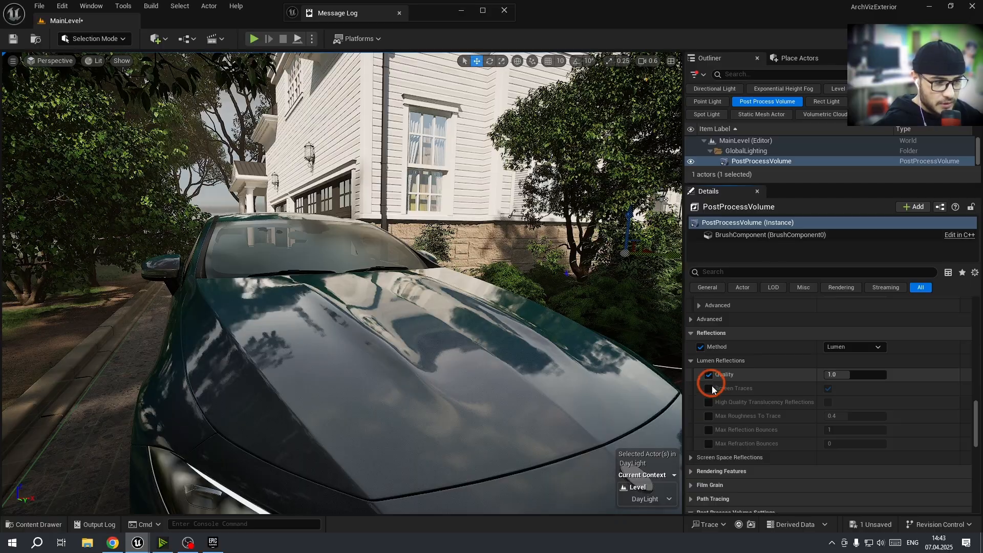
{"action": "left_click", "coordinate": [710, 389]}
{"action": "left_click", "coordinate": [709, 402]}
{"action": "left_click", "coordinate": [710, 431]}
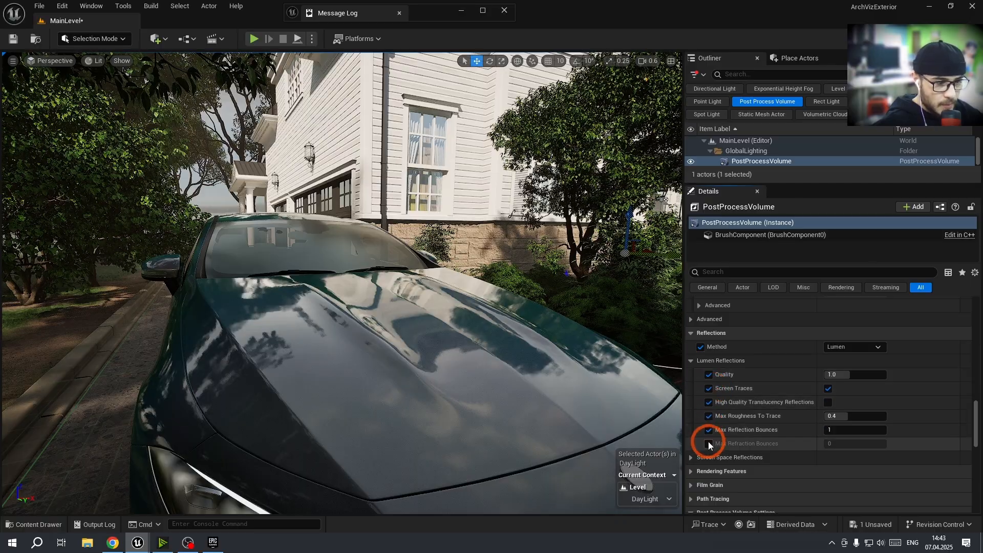
{"action": "left_click", "coordinate": [709, 443]}
Turn off Screen Traces for Lumen Reflections
{"action": "left_click", "coordinate": [829, 392]}
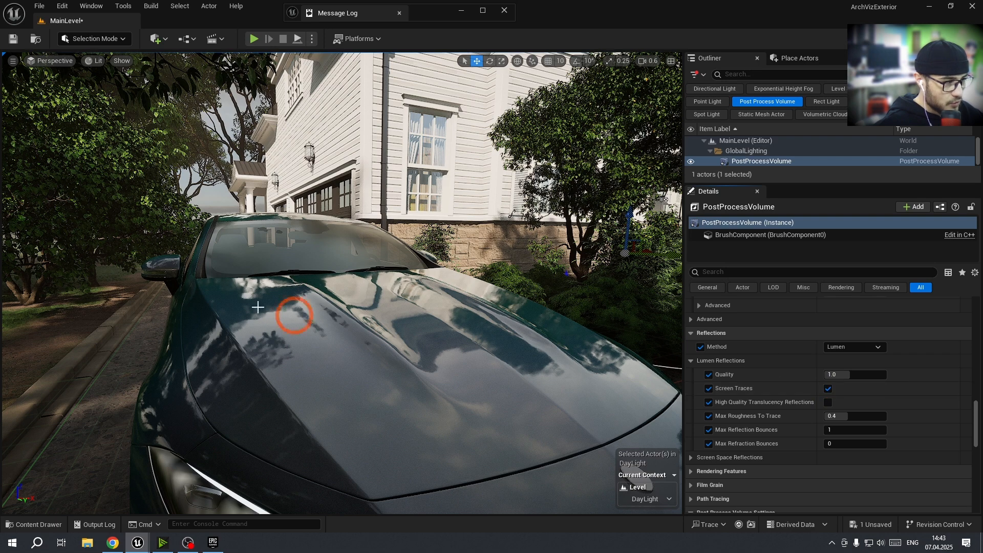
{"action": "left_click", "coordinate": [829, 390]}
{"action": "left_click", "coordinate": [828, 388]}
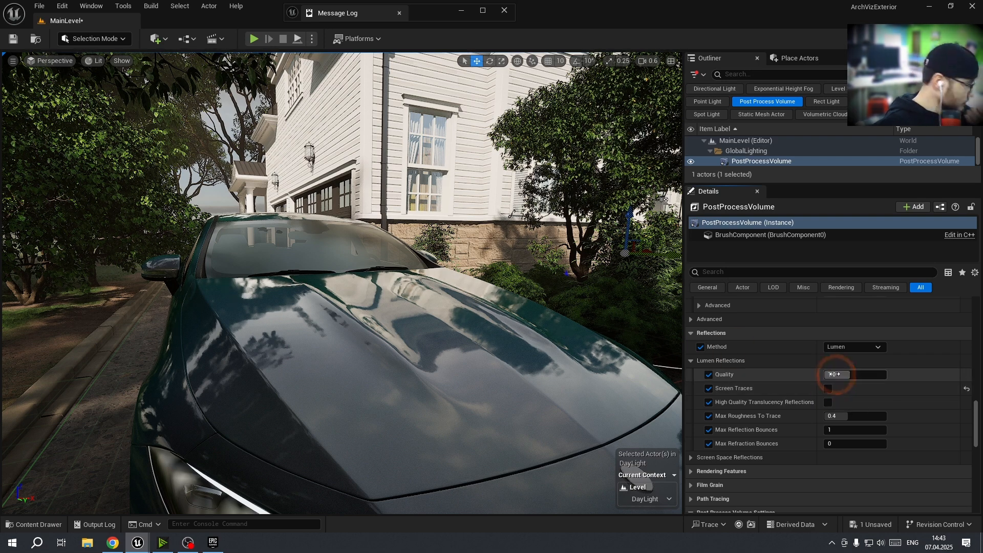
Set the Lumen Reflections Quality to 5
{"action": "left_click", "coordinate": [851, 375]}
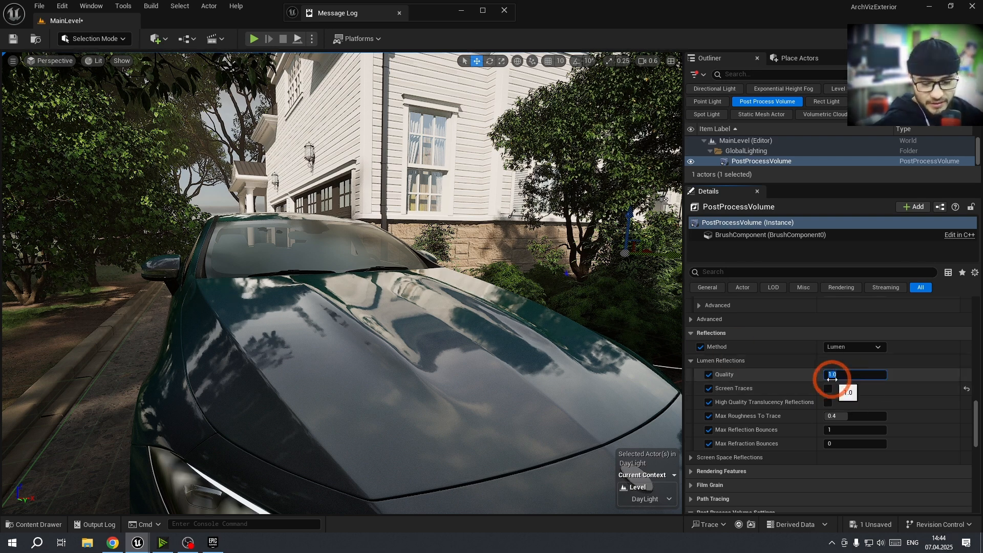
{"action": "type", "text": "5"}
{"action": "key", "text": "Return"}
Toggle High Quality Translucency Reflections on and off
{"action": "left_click", "coordinate": [827, 402]}
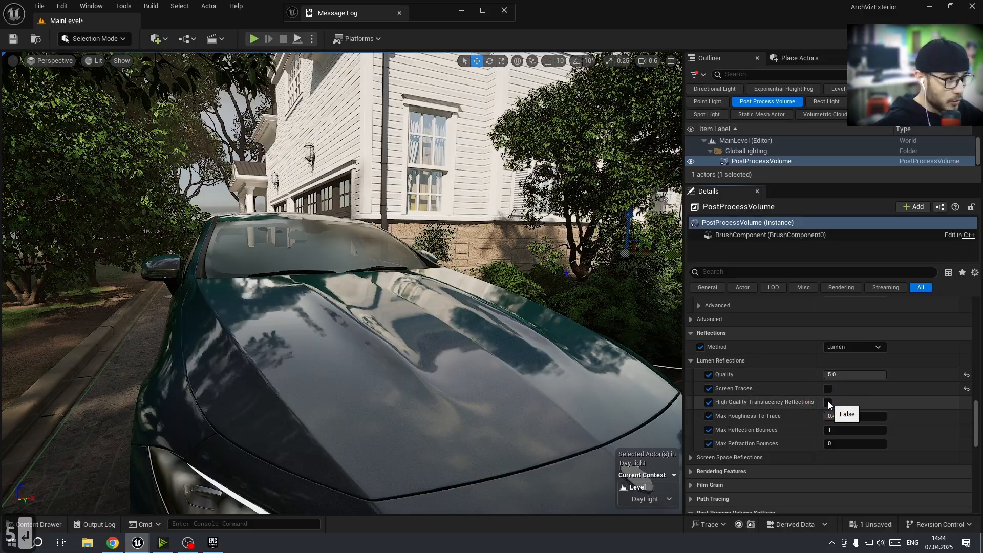
{"action": "left_click", "coordinate": [828, 402]}
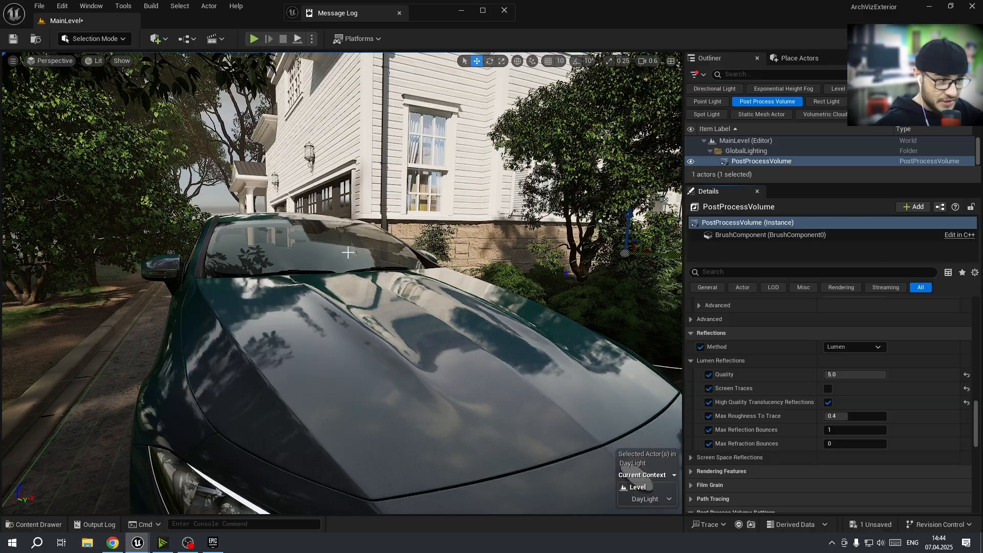
{"action": "left_click", "coordinate": [828, 403]}
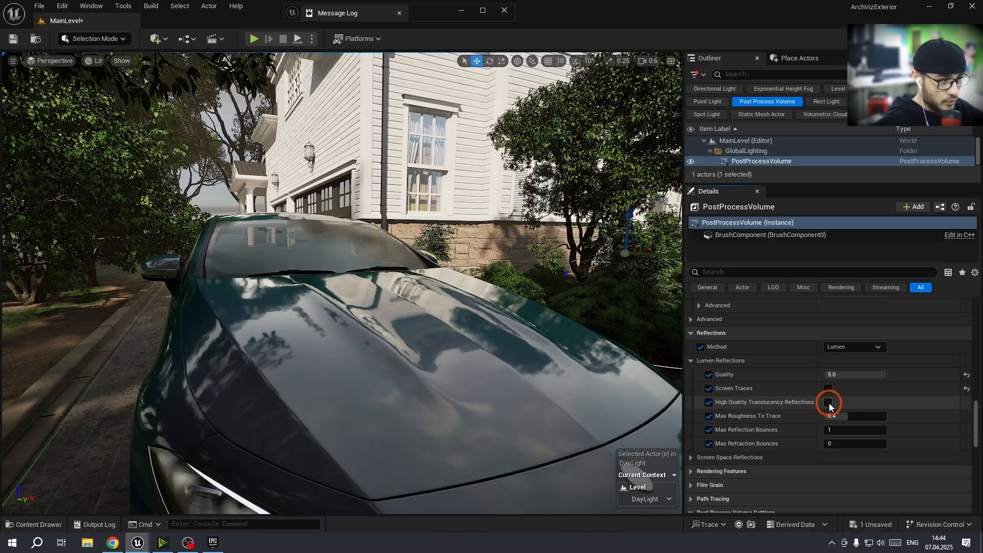
Enable High Quality Translucency Reflections and set Max Refraction Bounces to 0 and Max Reflection Bounces to 1
{"action": "left_click", "coordinate": [828, 403]}
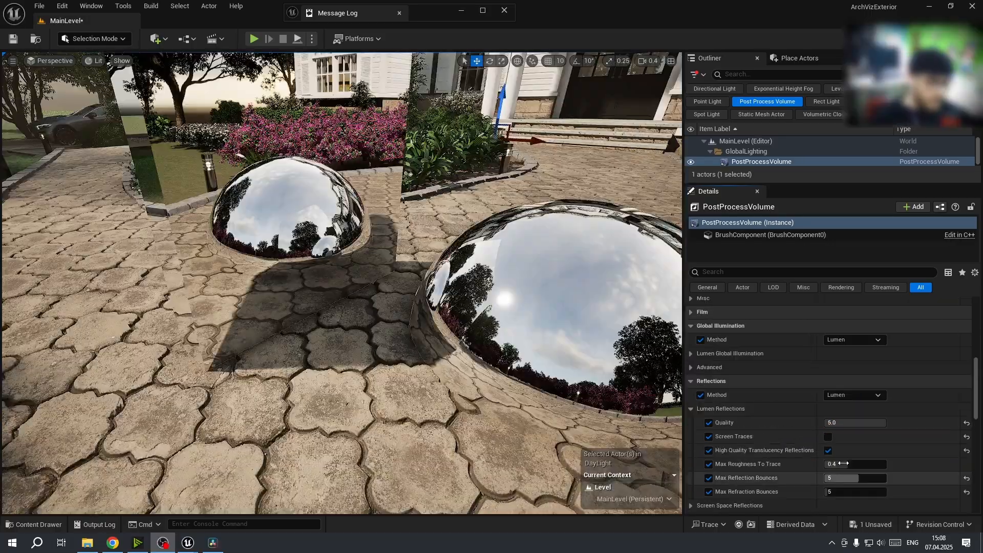
{"action": "key", "text": "Tab"}
{"action": "key", "text": "Tab"}
{"action": "type", "text": "0"}
{"action": "key", "text": "Return"}
{"action": "key", "text": "a"}
{"action": "key", "text": "w"}
{"action": "right_click_drag", "start_coordinate": [300, 287], "coordinate": [302, 238]}
{"action": "key", "text": "d"}
{"action": "key", "text": "s"}
{"action": "key", "text": "d"}
{"action": "key", "text": "a"}
{"action": "key", "text": "Tab"}
{"action": "key", "text": "Tab"}
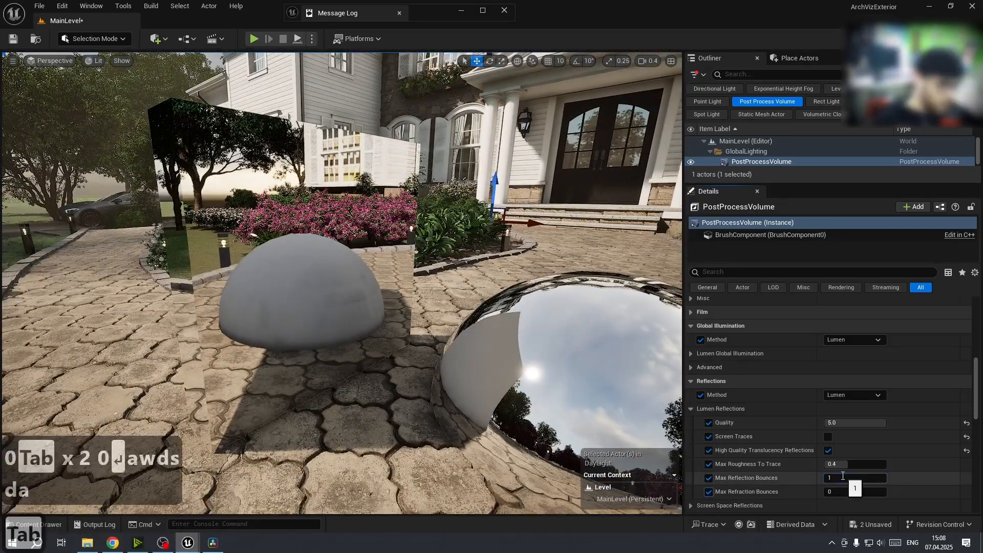
{"action": "type", "text": "1"}
{"action": "key", "text": "Return"}
Set Max Reflection Bounces and Max Refraction Bounces both to 2
{"action": "left_click", "coordinate": [843, 477]}
{"action": "type", "text": "2"}
{"action": "left_click", "coordinate": [840, 492]}
{"action": "type", "text": "2"}
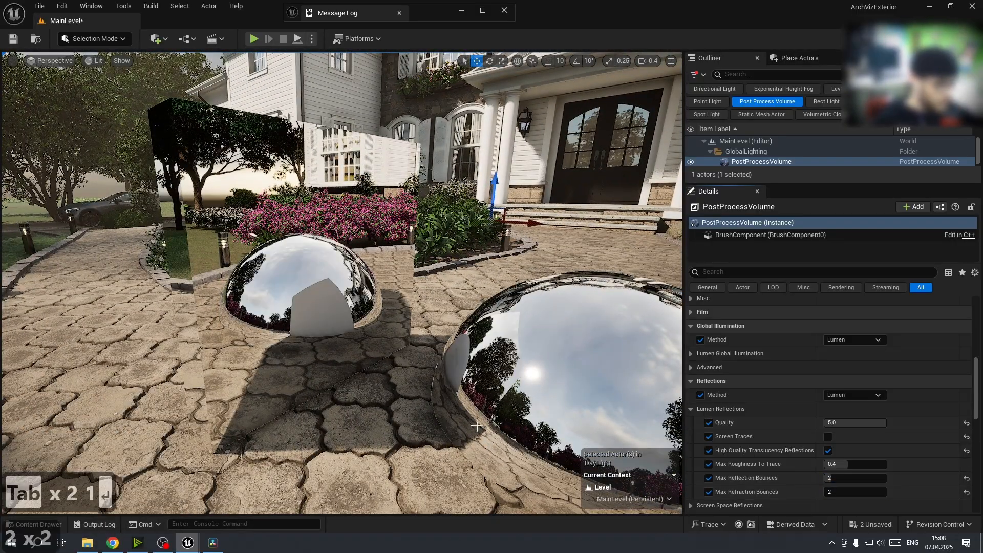
Set Max Refraction Bounces and Max Reflection Bounces both to 3
{"action": "left_click", "coordinate": [846, 493]}
{"action": "type", "text": "3"}
{"action": "right_click_drag", "start_coordinate": [513, 318], "coordinate": [530, 317]}
{"action": "left_click", "coordinate": [843, 478]}
{"action": "type", "text": "3"}
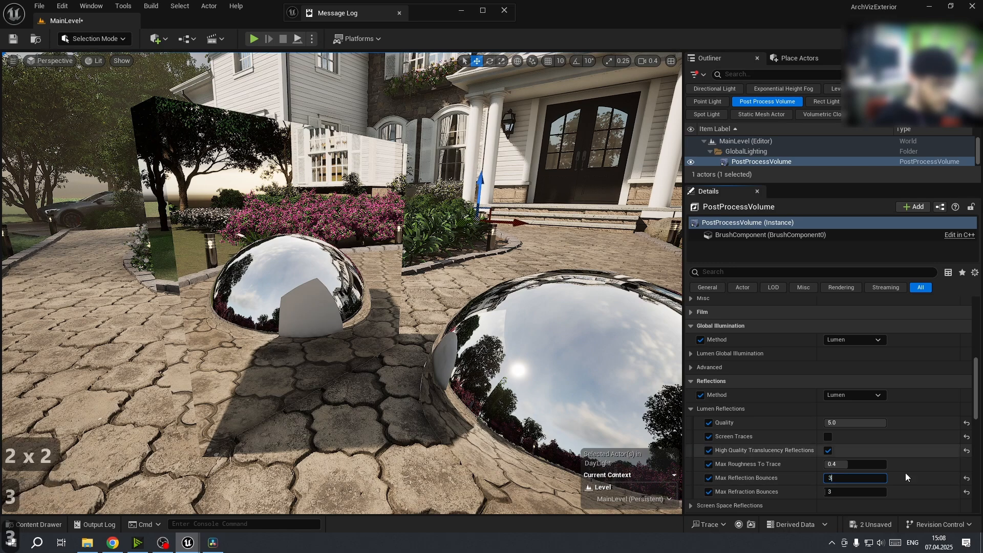
{"action": "left_click", "coordinate": [906, 473]}
Set Max Reflection Bounces and Max Refraction Bounces both to 4
{"action": "left_click", "coordinate": [850, 478]}
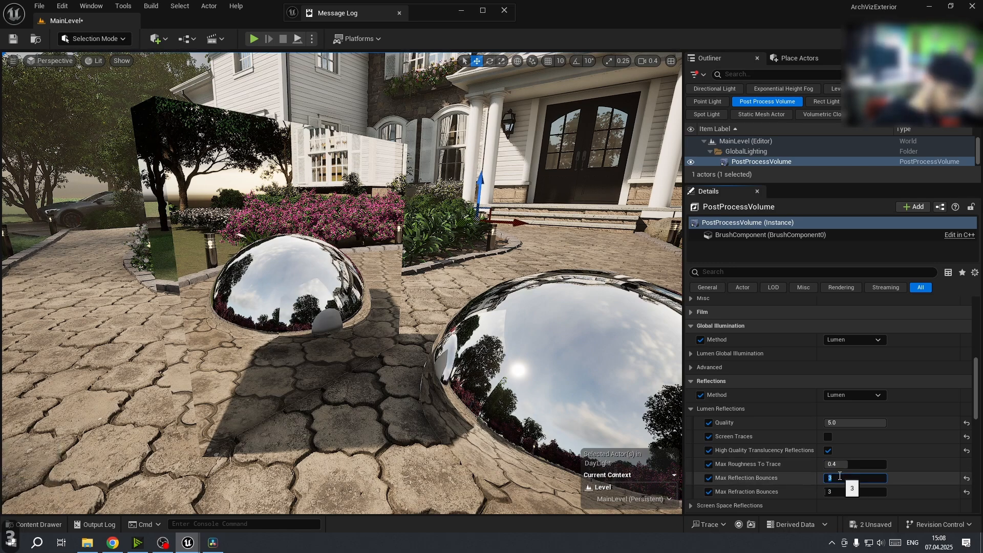
{"action": "type", "text": "4"}
{"action": "left_click", "coordinate": [854, 492]}
{"action": "type", "text": "4"}
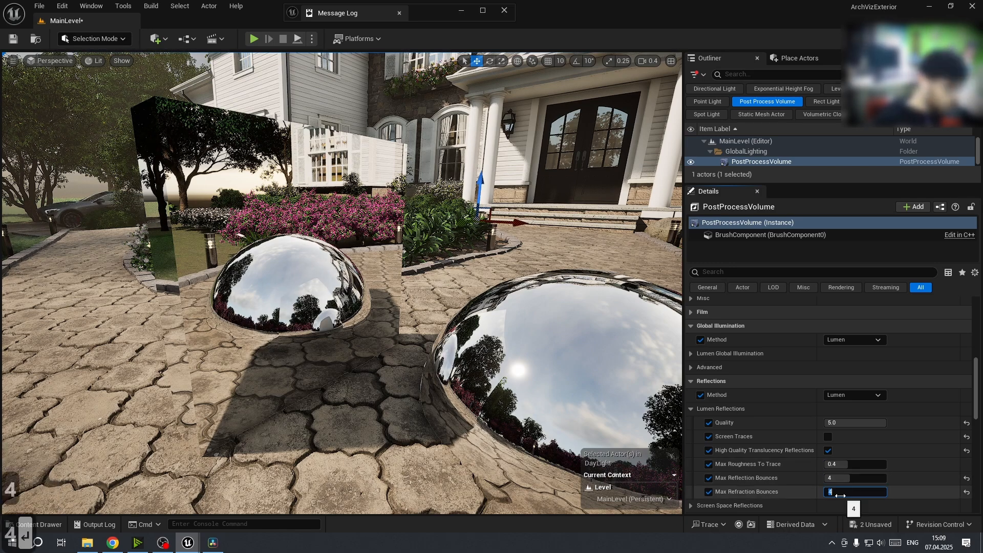
{"action": "key", "text": "Return"}
Set Max Reflection Bounces and Max Refraction Bounces both to 5
{"action": "right_click_drag", "start_coordinate": [389, 317], "coordinate": [379, 338]}
{"action": "key", "text": "c"}
{"action": "left_click", "coordinate": [850, 475]}
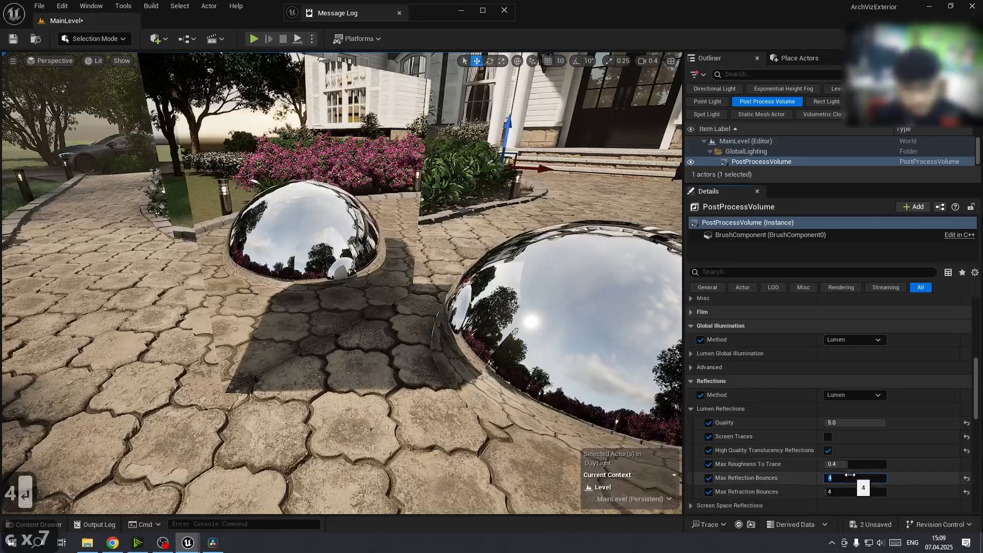
{"action": "type", "text": "5"}
{"action": "key", "text": "Tab"}
{"action": "key", "text": "Tab"}
{"action": "type", "text": "5"}
{"action": "key", "text": "Return"}
Set Max Reflection Bounces and Max Refraction Bounces both to 1
{"action": "key", "text": "c"}
{"action": "mouse_move", "coordinate": [512, 358]}
{"action": "right_mouse_down"}
{"action": "mouse_move", "coordinate": [481, 359]}
{"action": "mouse_move", "coordinate": [504, 353]}
{"action": "right_mouse_up"}
{"action": "left_click", "coordinate": [834, 476]}
{"action": "type", "text": "1"}
{"action": "left_click", "coordinate": [833, 492]}
{"action": "type", "text": "1"}
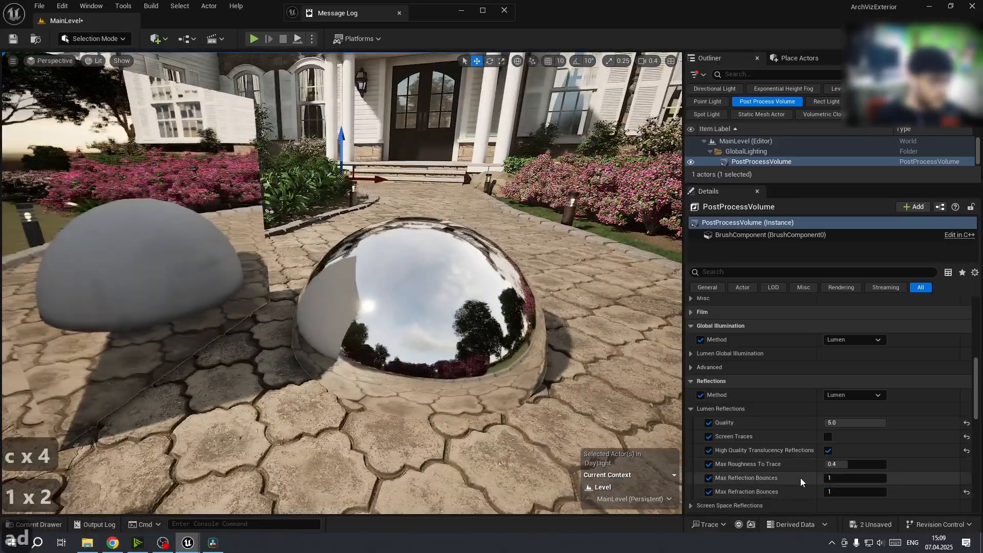
{"action": "key", "text": "Return"}
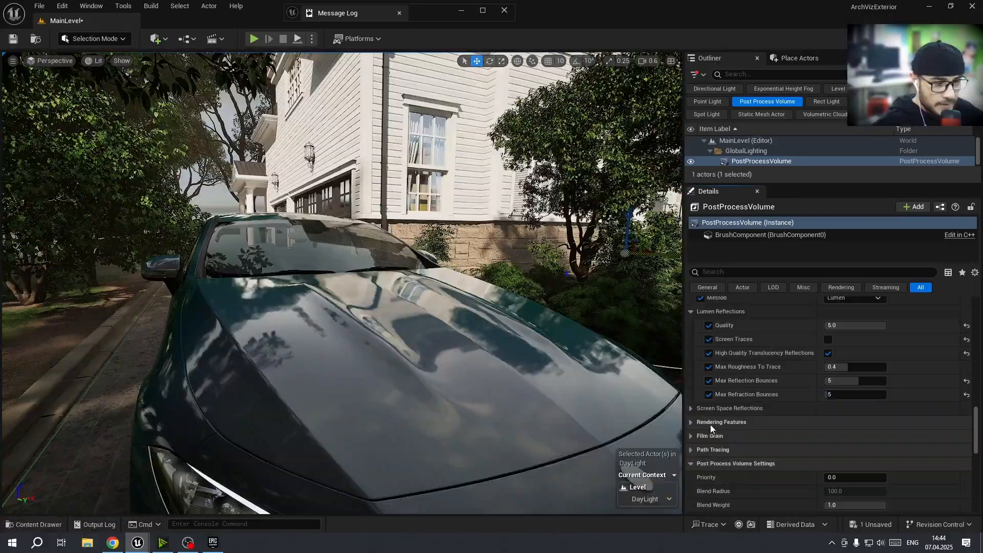
Expand Rendering Features and set the Translucency Type to Ray Tracing
{"action": "scroll", "coordinate": [690, 430], "scroll_direction": "down", "scroll_amount": 2}
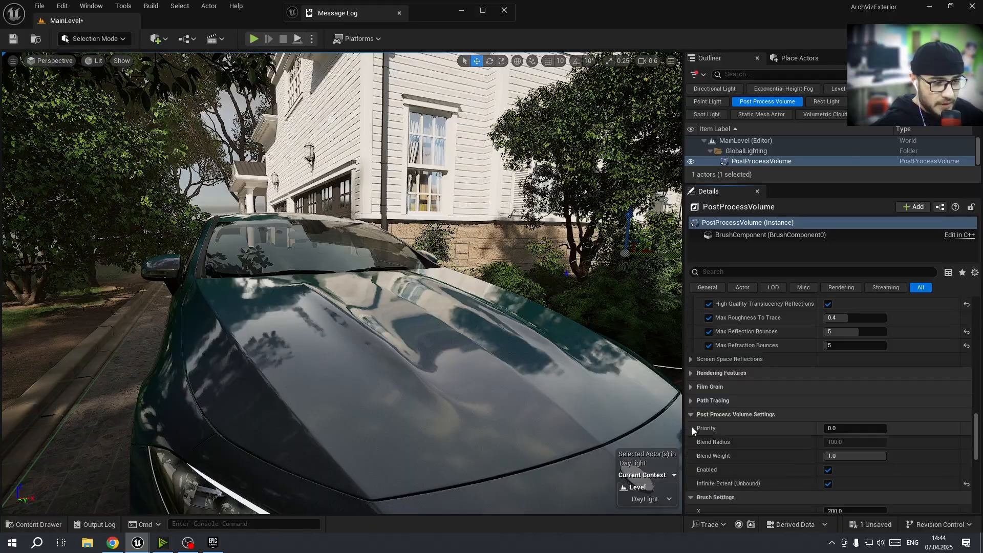
{"action": "left_click", "coordinate": [691, 416]}
{"action": "left_click", "coordinate": [690, 427]}
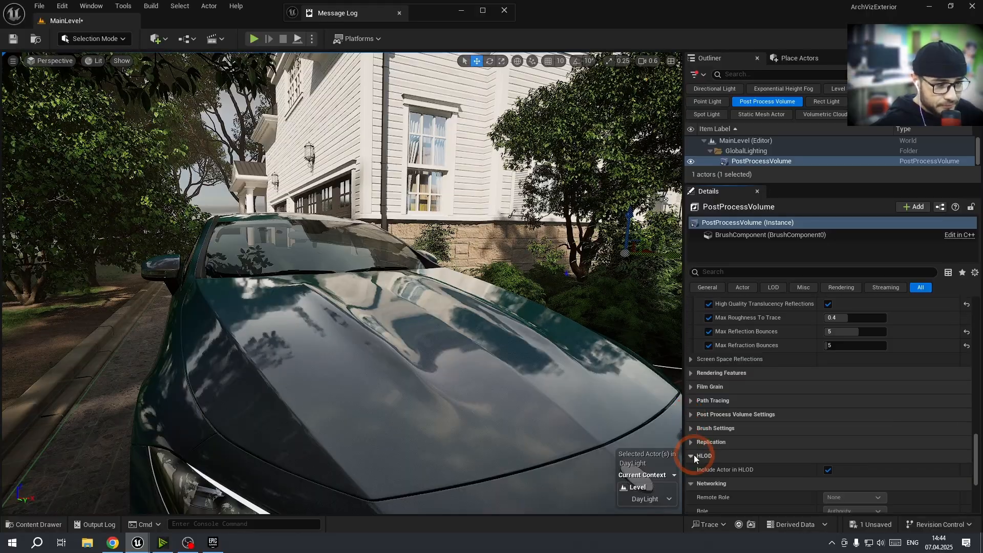
{"action": "left_click", "coordinate": [691, 470]}
{"action": "left_click", "coordinate": [694, 373]}
{"action": "scroll", "coordinate": [733, 421], "scroll_direction": "down", "scroll_amount": 2}
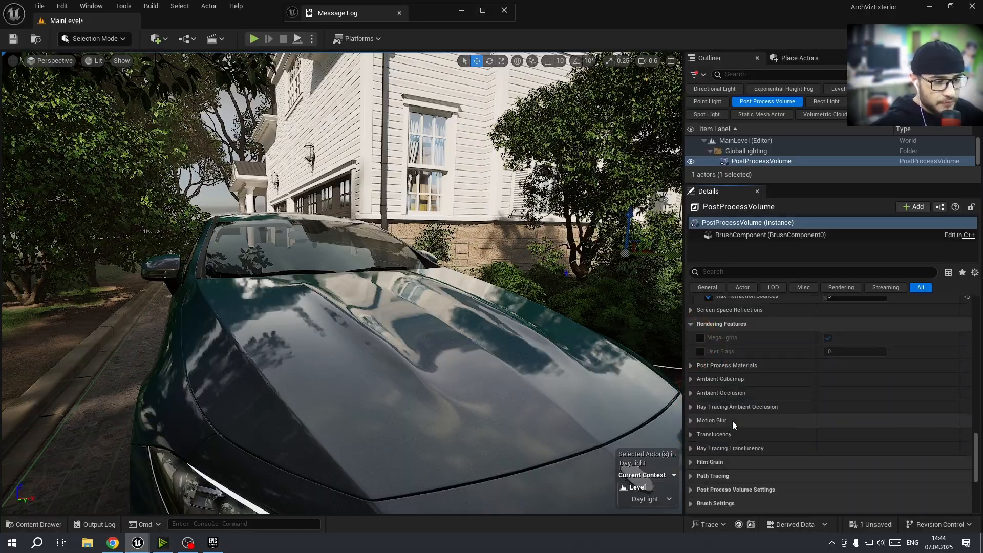
{"action": "left_click", "coordinate": [690, 434]}
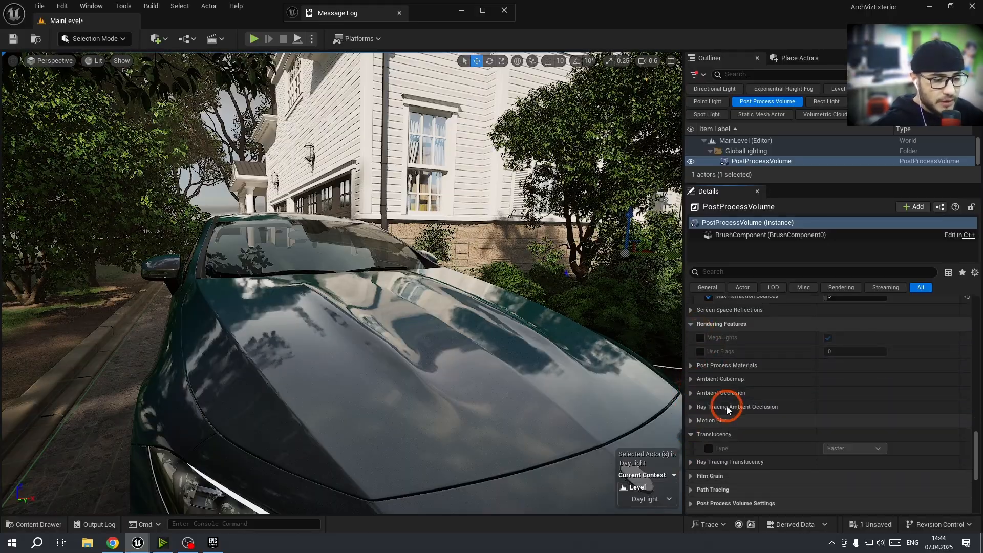
{"action": "left_click", "coordinate": [846, 453]}
{"action": "left_click", "coordinate": [756, 450]}
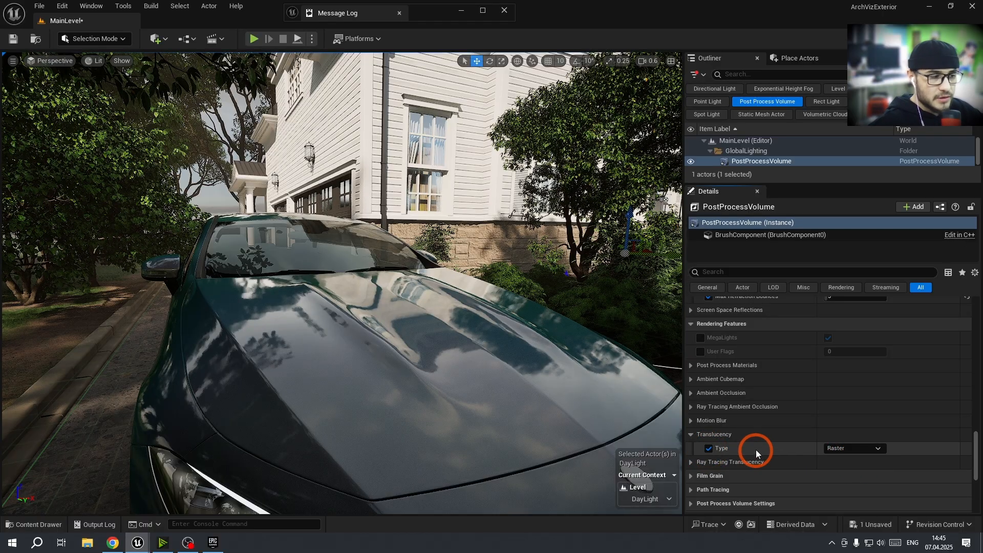
{"action": "left_click", "coordinate": [854, 449]}
{"action": "left_click", "coordinate": [865, 467]}
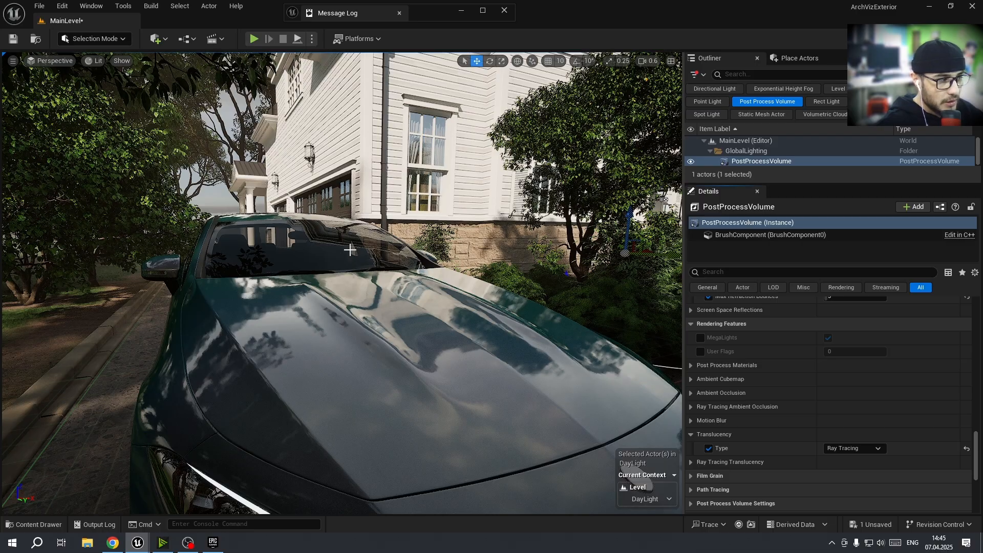
Switch the Translucency Type to Raster and back to Ray Tracing from the overall house view
{"action": "key", "text": "d"}
{"action": "key", "text": "d"}
{"action": "right_click_drag", "start_coordinate": [350, 250], "coordinate": [336, 244]}
{"action": "key", "text": "a"}
{"action": "key", "text": "a"}
{"action": "key", "text": "a"}
{"action": "key", "text": "1"}
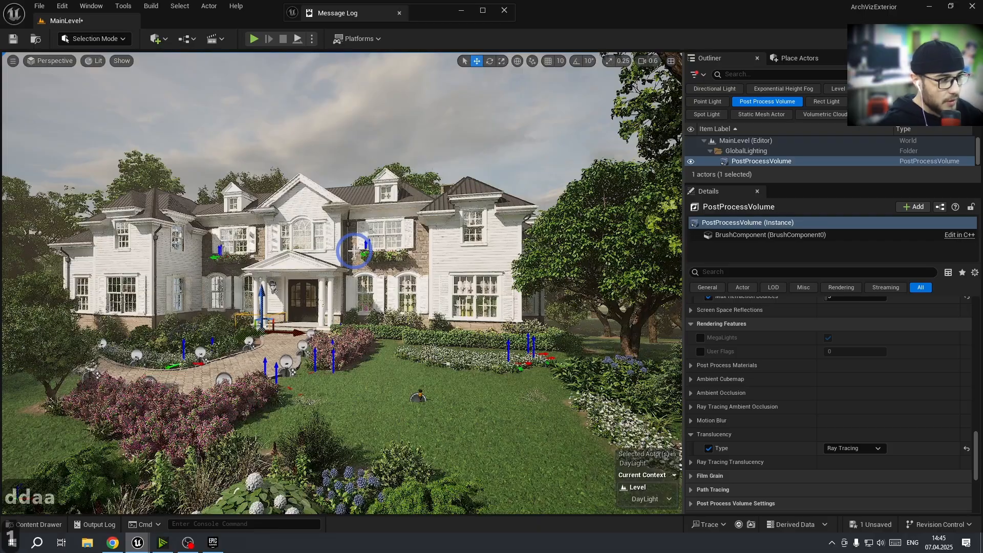
{"action": "left_click", "coordinate": [862, 450]}
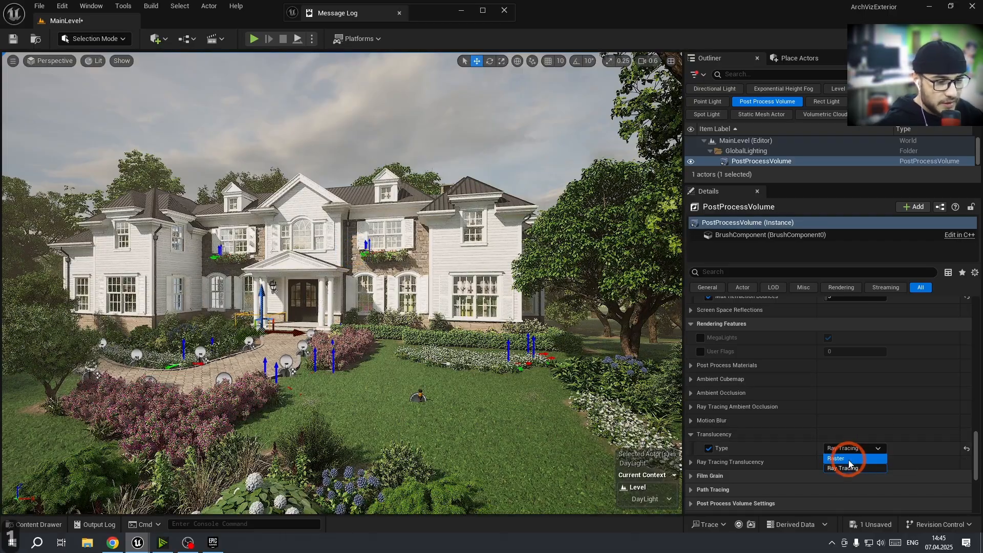
{"action": "left_click", "coordinate": [849, 461]}
{"action": "left_click", "coordinate": [850, 449]}
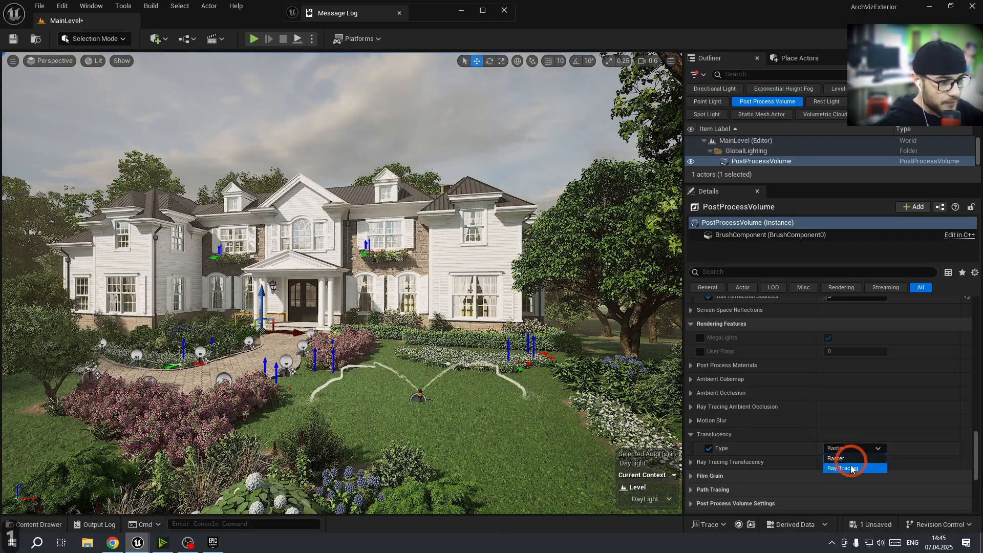
{"action": "left_click", "coordinate": [850, 469]}
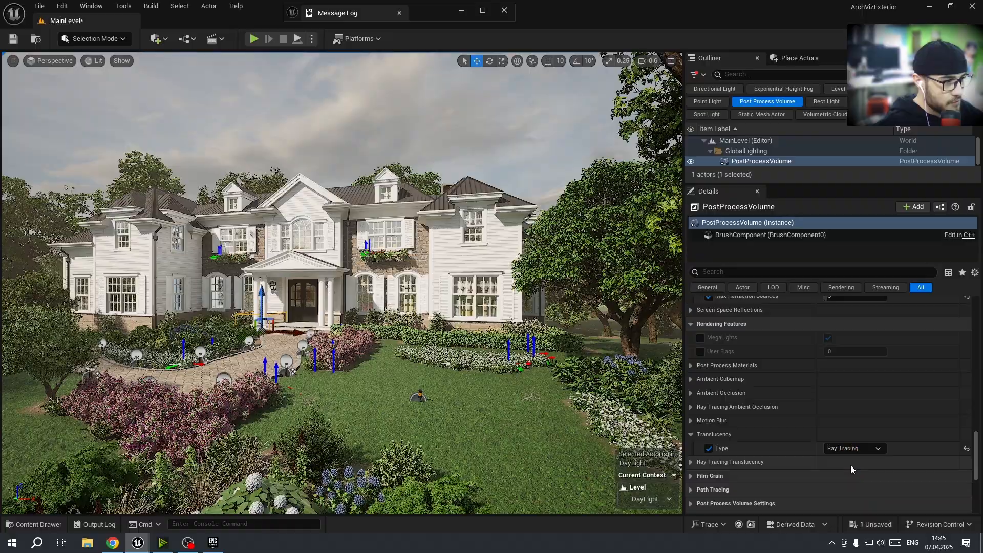
Fly the viewport to a close view of the car and save it as camera bookmark 2
{"action": "right_click_drag", "start_coordinate": [412, 368], "coordinate": [498, 376]}
{"action": "key", "text": "1"}
{"action": "key", "text": "a"}
{"action": "key", "text": "w"}
{"action": "key", "text": "w"}
{"action": "scroll", "coordinate": [465, 374], "scroll_direction": "up", "scroll_amount": 3}
{"action": "key", "text": "w"}
{"action": "key", "text": "q"}
{"action": "key", "text": "w"}
{"action": "key", "text": "d"}
{"action": "key", "text": "w"}
{"action": "key", "text": "d"}
{"action": "key", "text": "q"}
{"action": "key", "text": "q"}
{"action": "key", "text": "d"}
{"action": "key", "text": "s"}
{"action": "key", "text": "q"}
{"action": "key", "text": "d"}
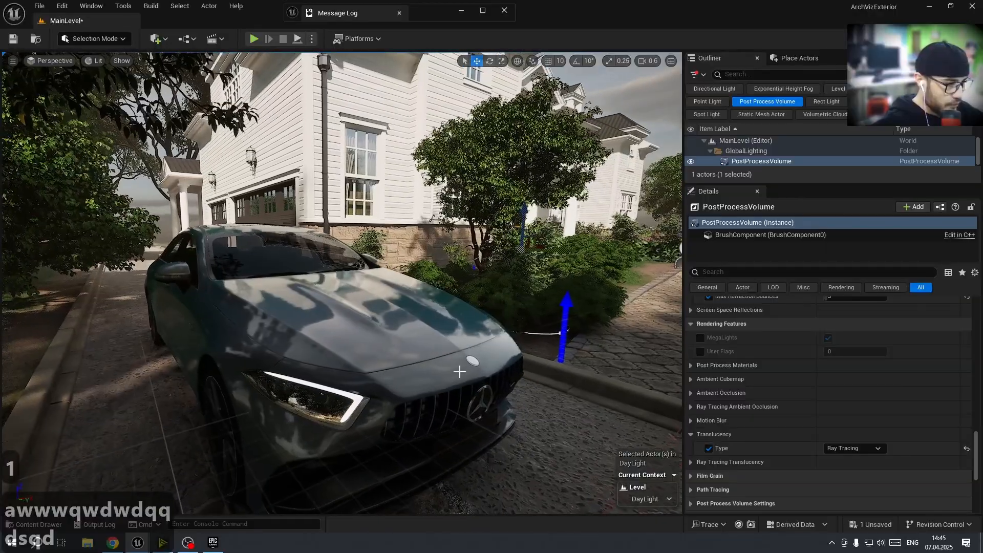
{"action": "key", "text": "ctrl+2"}
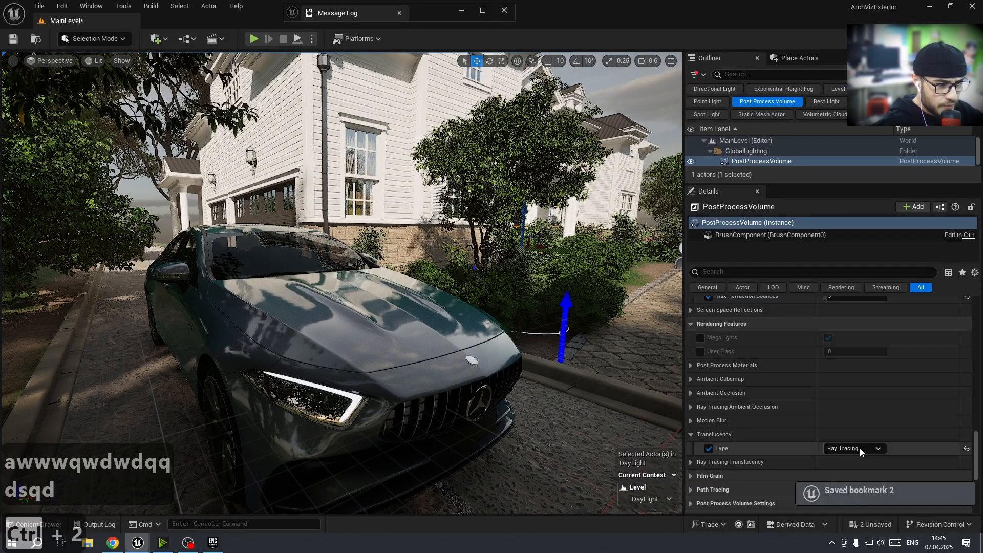
Set the Translucency Type back to Raster and collapse the Translucency group
{"action": "left_click", "coordinate": [853, 449]}
{"action": "left_click", "coordinate": [845, 455]}
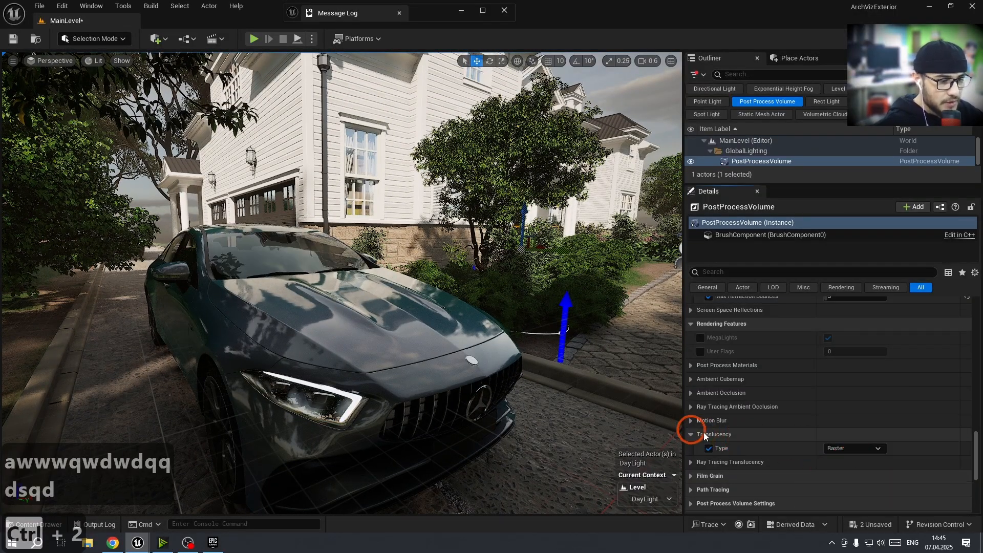
{"action": "left_click", "coordinate": [705, 434]}
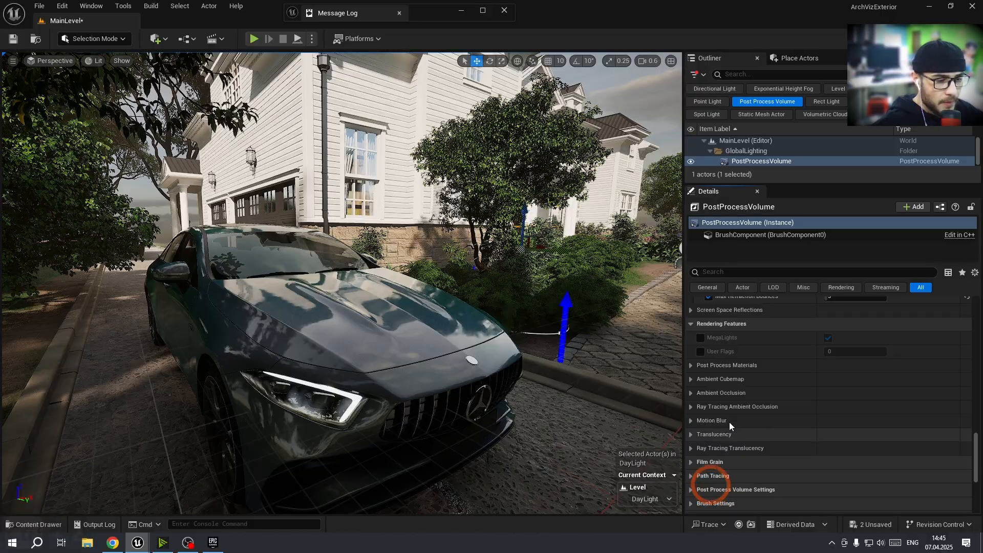
Override Ambient Occlusion Intensity and Radius, setting Intensity to about 0.85 and Radius to 0.1
{"action": "left_click", "coordinate": [692, 392]}
{"action": "left_click", "coordinate": [709, 407]}
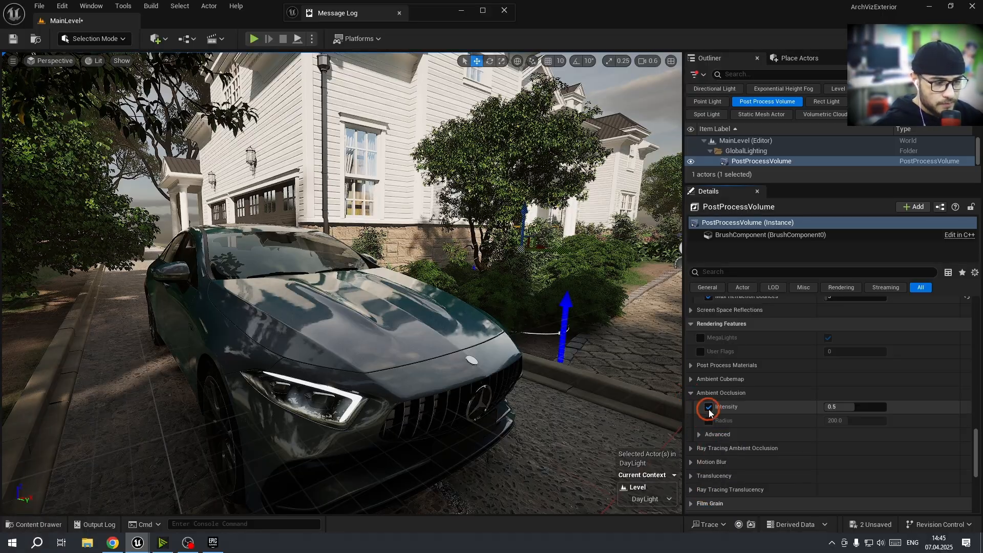
{"action": "left_click", "coordinate": [709, 421]}
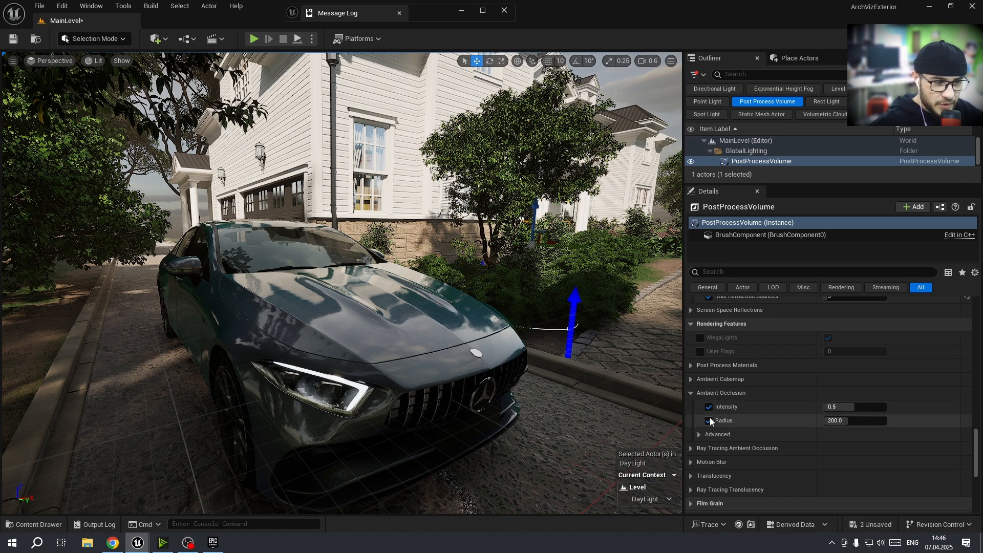
{"action": "left_click_drag", "start_coordinate": [855, 407], "coordinate": [825, 421]}
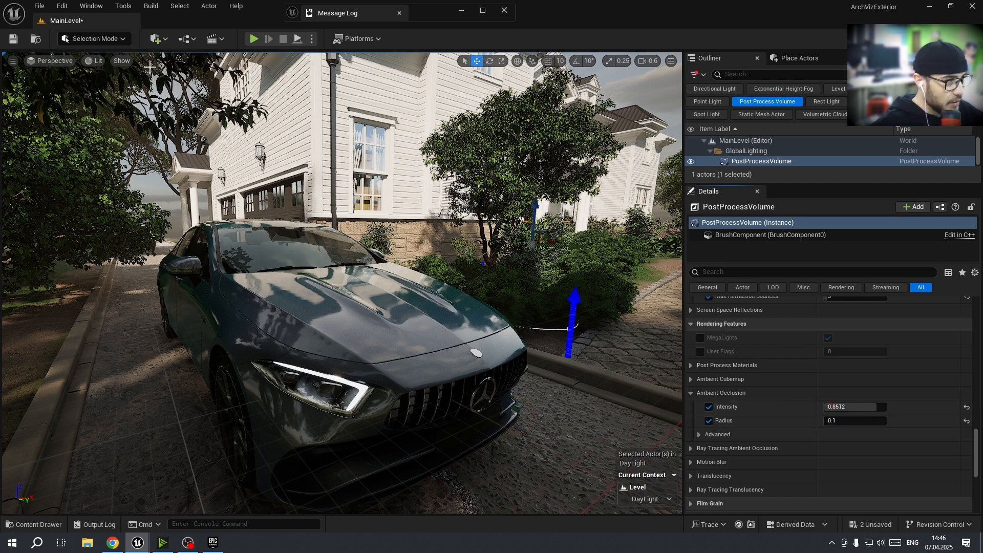
Switch the viewport to the Ambient Occlusion buffer visualization in game view
{"action": "left_click", "coordinate": [96, 61]}
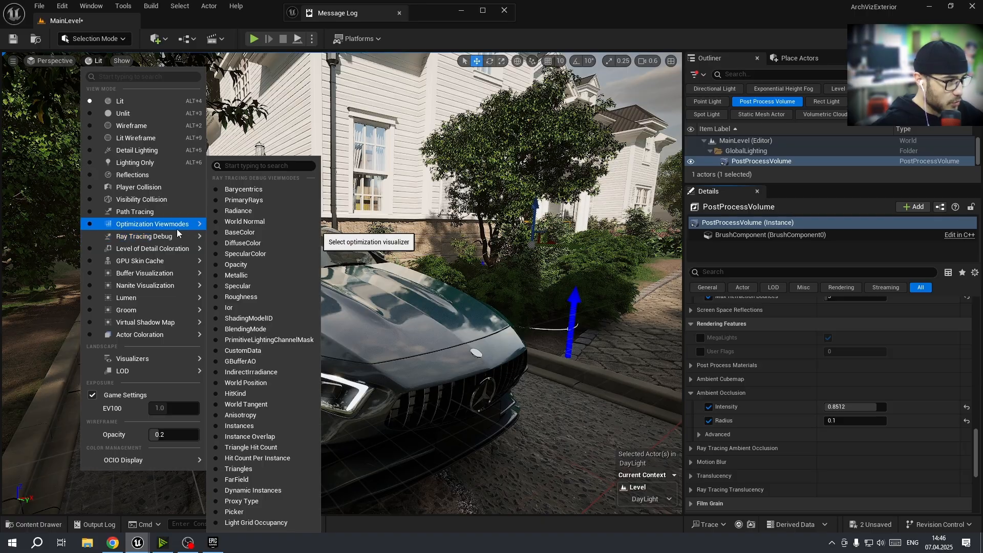
{"action": "mouse_move", "coordinate": [147, 275]}
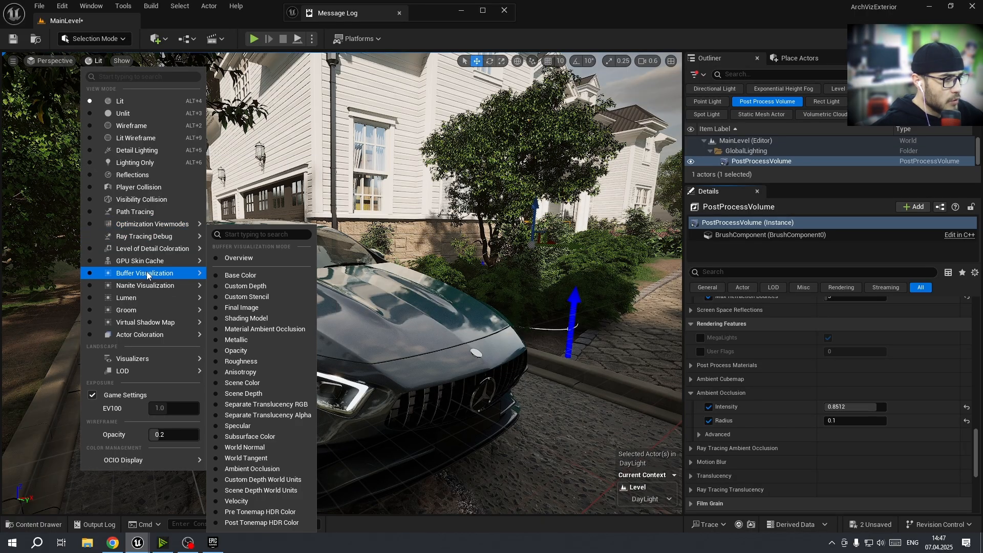
{"action": "left_click", "coordinate": [217, 470]}
{"action": "left_click", "coordinate": [463, 306]}
{"action": "right_click_drag", "start_coordinate": [462, 305], "coordinate": [503, 294]}
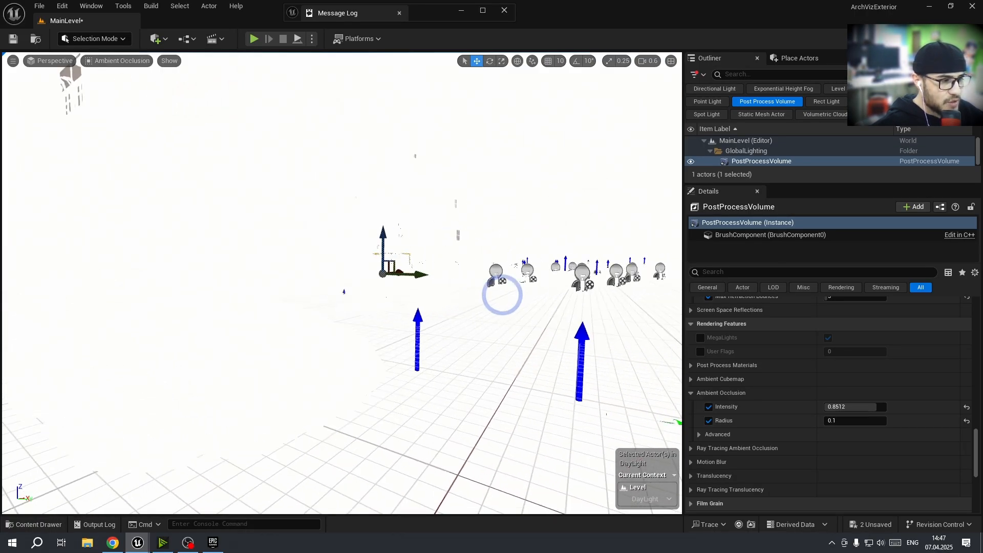
{"action": "key", "text": "g"}
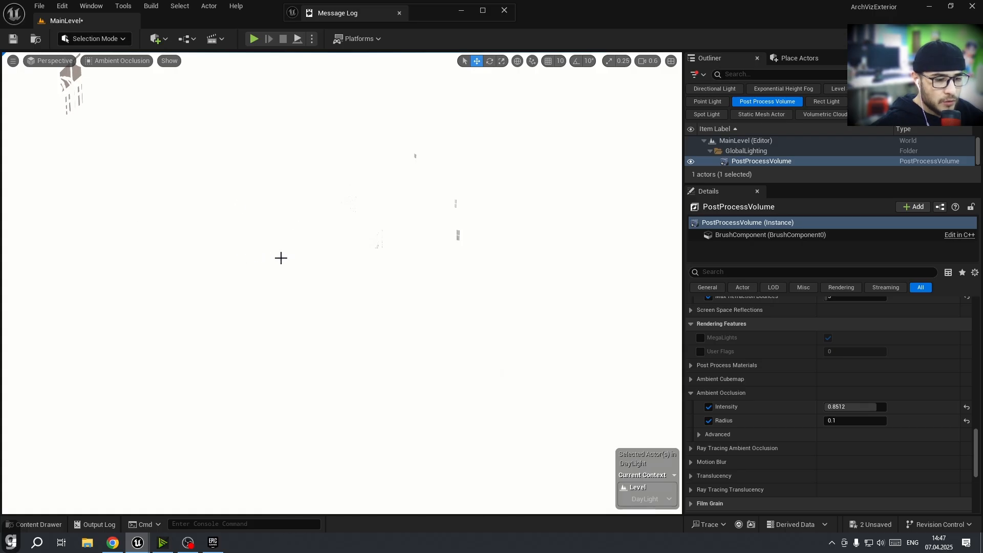
Save all changes and close the editor
{"action": "key", "text": "ctrl+shift+s"}
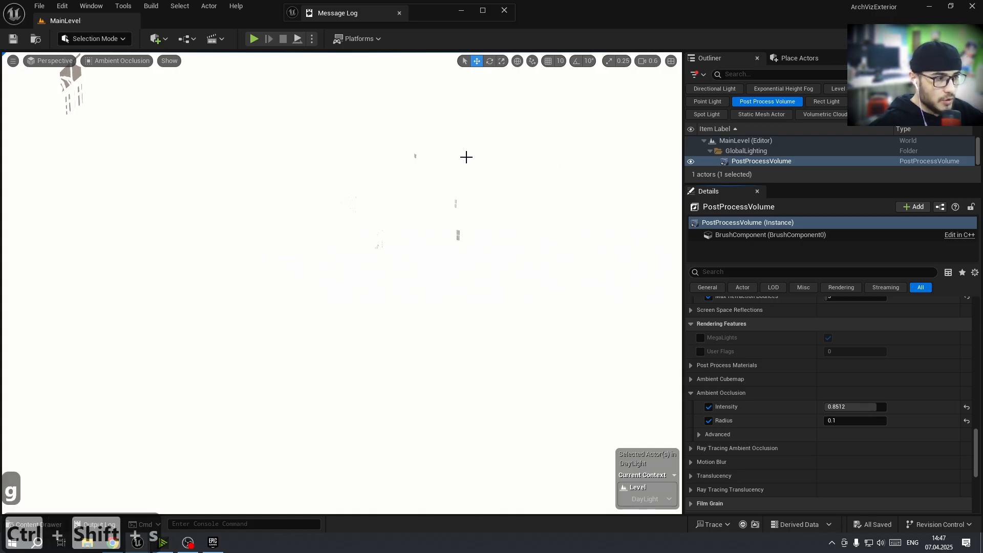
{"action": "left_click", "coordinate": [969, 11]}
{"action": "left_click_drag", "start_coordinate": [496, 154], "coordinate": [241, 40]}
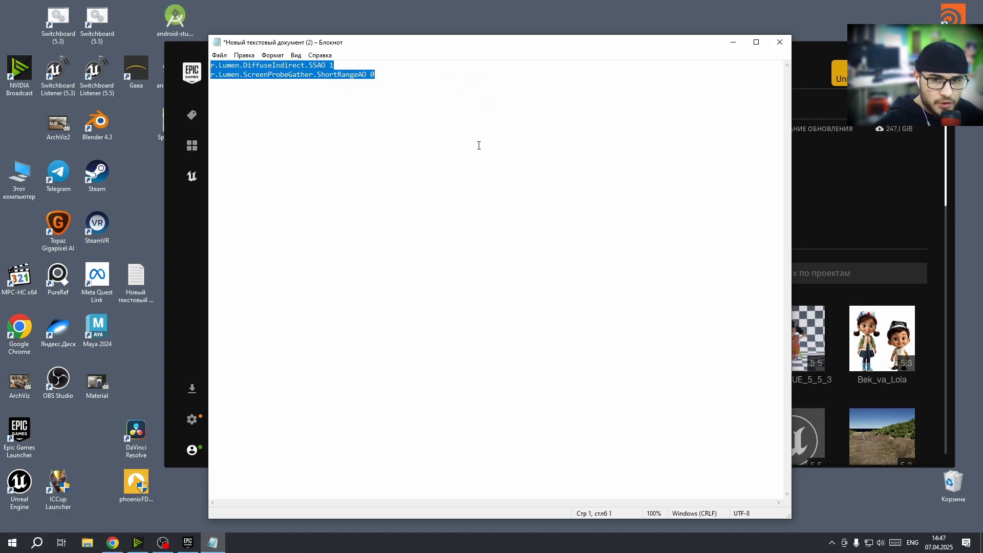
{"action": "left_click", "coordinate": [469, 147]}
Open File Explorer and navigate to the ArchVizExterior project's Config folder
{"action": "key", "text": "super"}
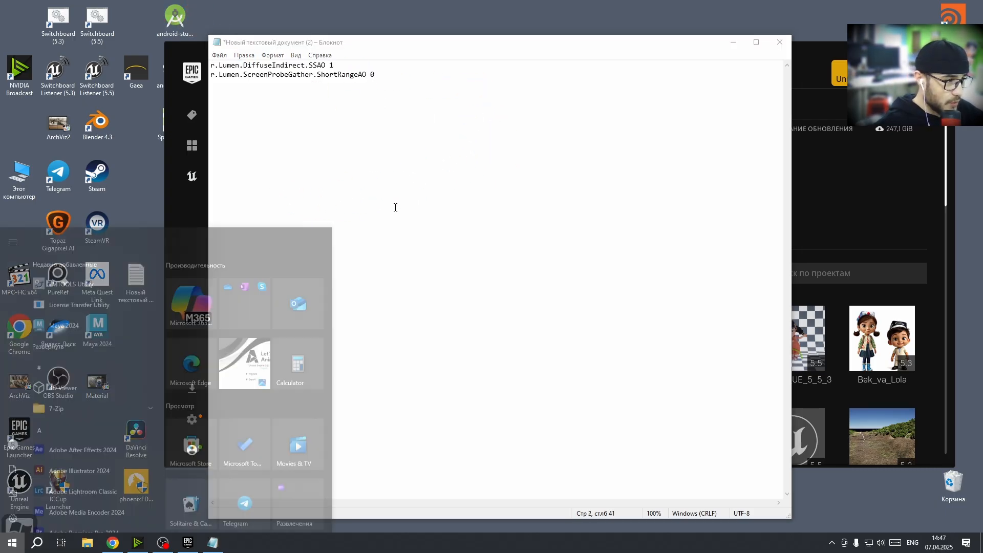
{"action": "key", "text": "super+e"}
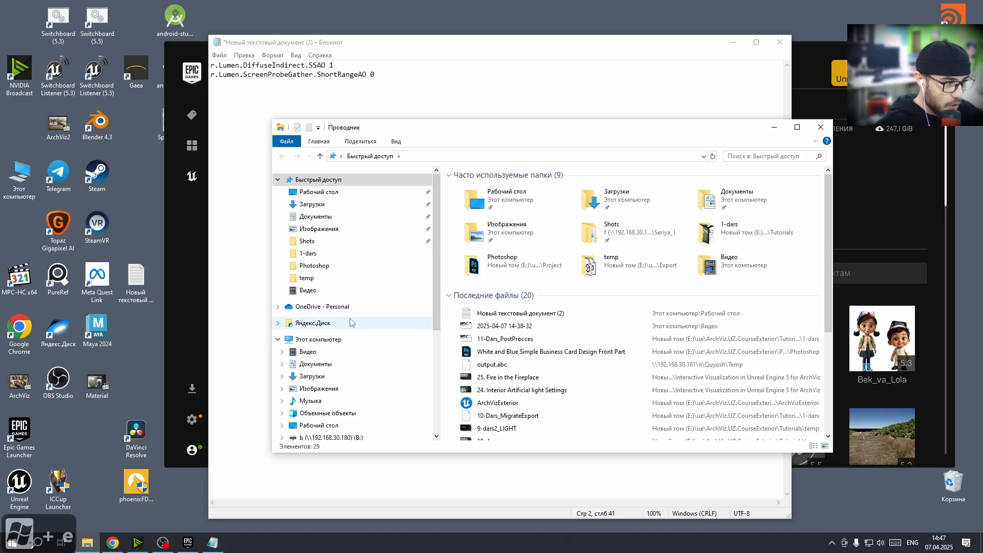
{"action": "left_click", "coordinate": [319, 339]}
{"action": "double_click", "coordinate": [455, 329]}
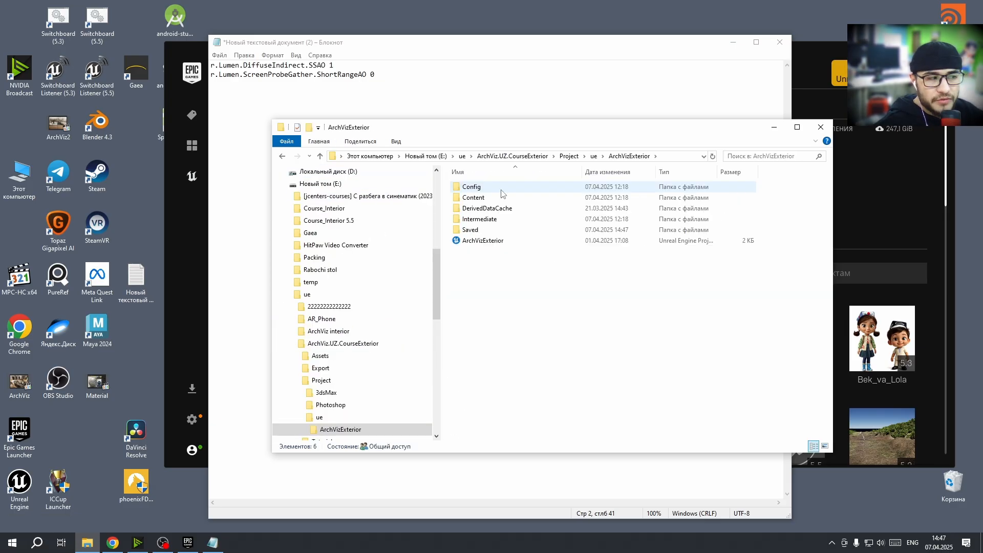
{"action": "double_click", "coordinate": [471, 188]}
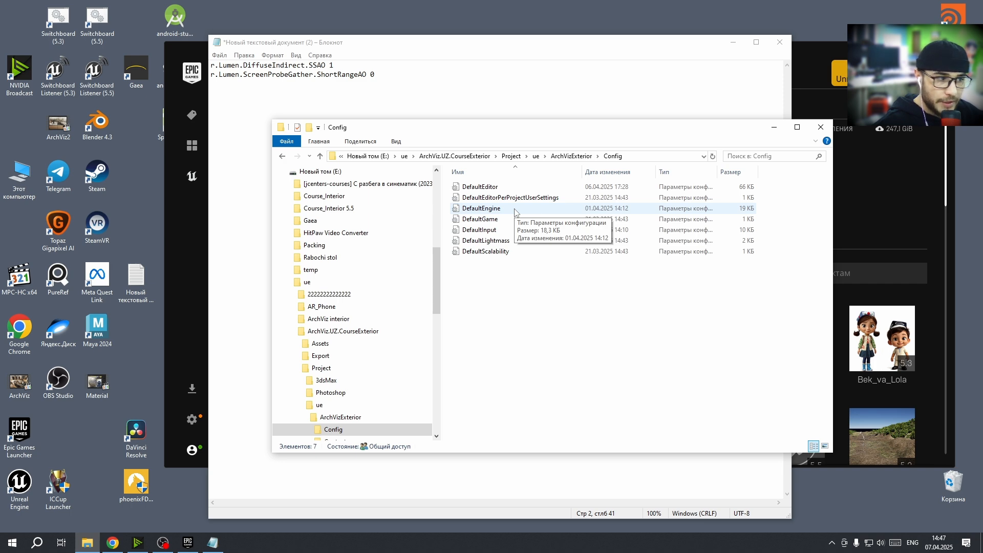
Open DefaultEngine in a text editor and copy the two Lumen console variable lines from the text document
{"action": "double_click", "coordinate": [515, 211]}
{"action": "left_click_drag", "start_coordinate": [522, 39], "coordinate": [474, 202]}
{"action": "left_click_drag", "start_coordinate": [432, 87], "coordinate": [211, 62]}
{"action": "key", "text": "ctrl+c"}
{"action": "key", "text": "ctrl+c"}
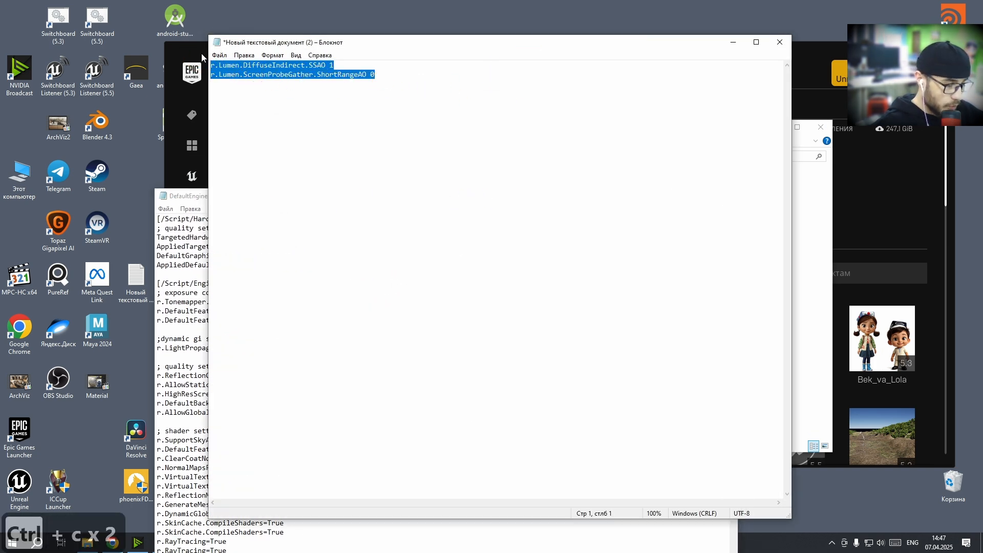
Paste the two lines under the [/Script/Engine.RendererSettings] section of DefaultEngine, then save and close the file
{"action": "left_click", "coordinate": [180, 199]}
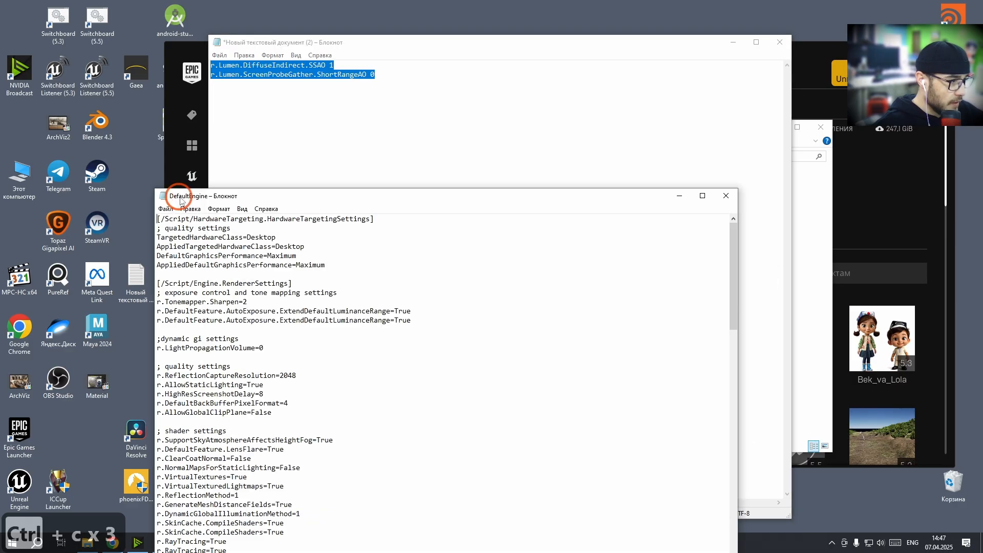
{"action": "left_click_drag", "start_coordinate": [341, 197], "coordinate": [425, 86]}
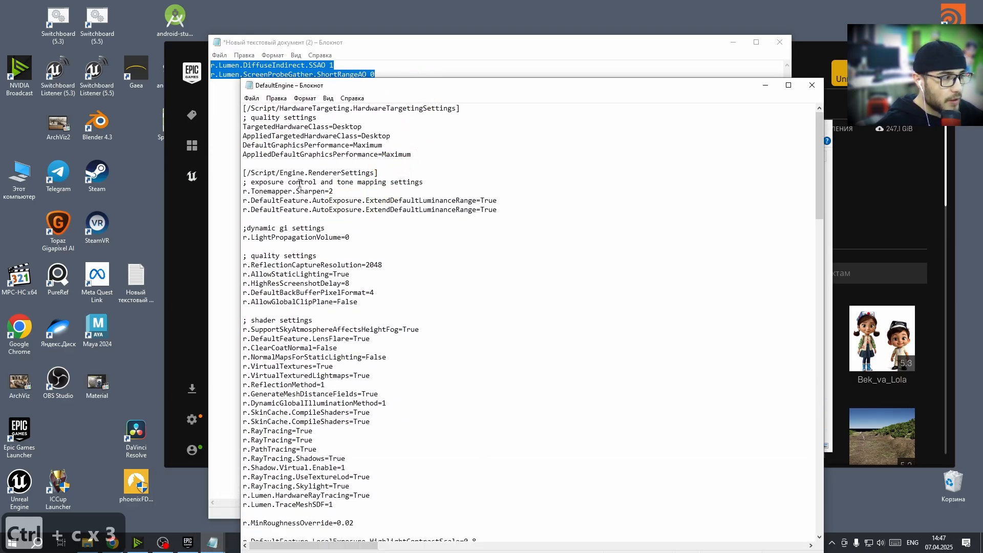
{"action": "left_click", "coordinate": [250, 173]}
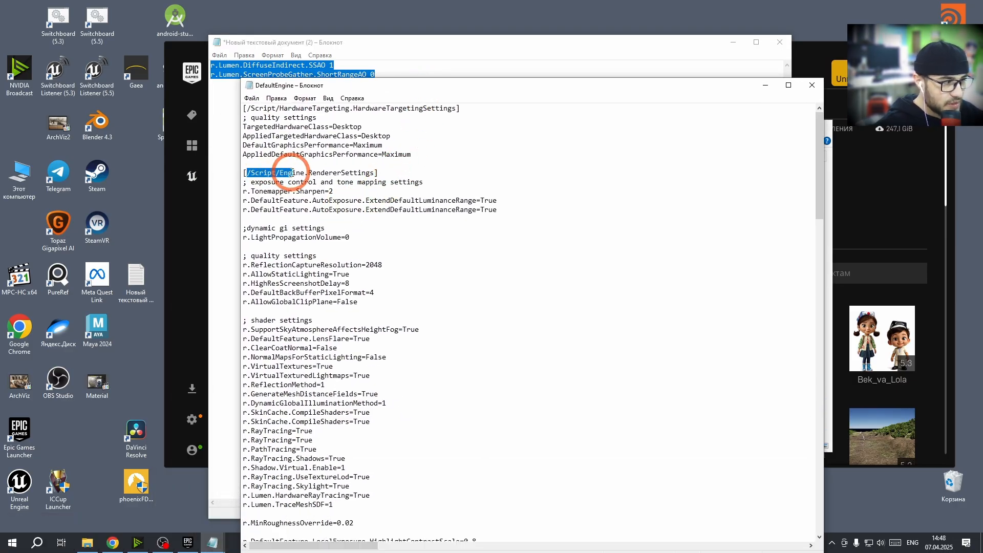
{"action": "left_click", "coordinate": [503, 210]}
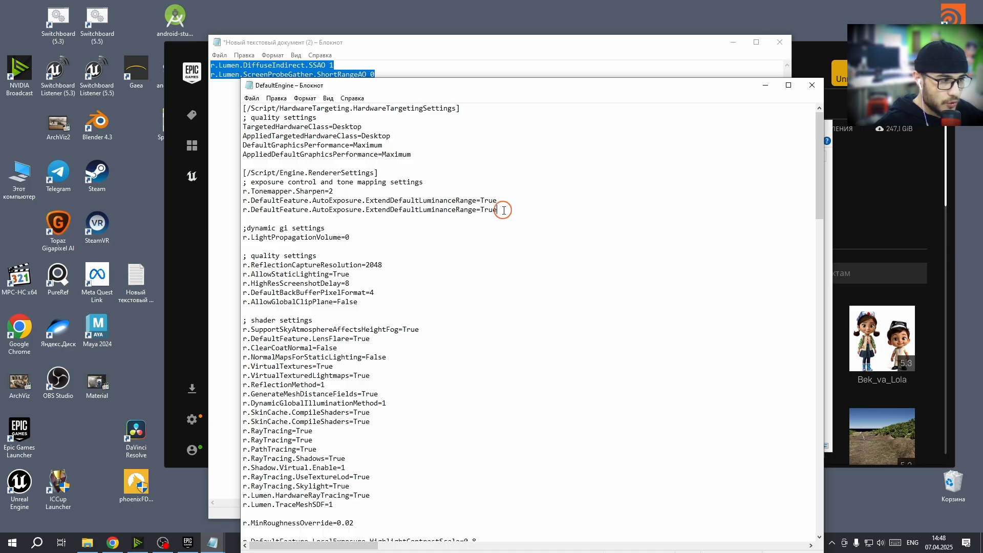
{"action": "key", "text": "Return"}
{"action": "key", "text": "ctrl+v"}
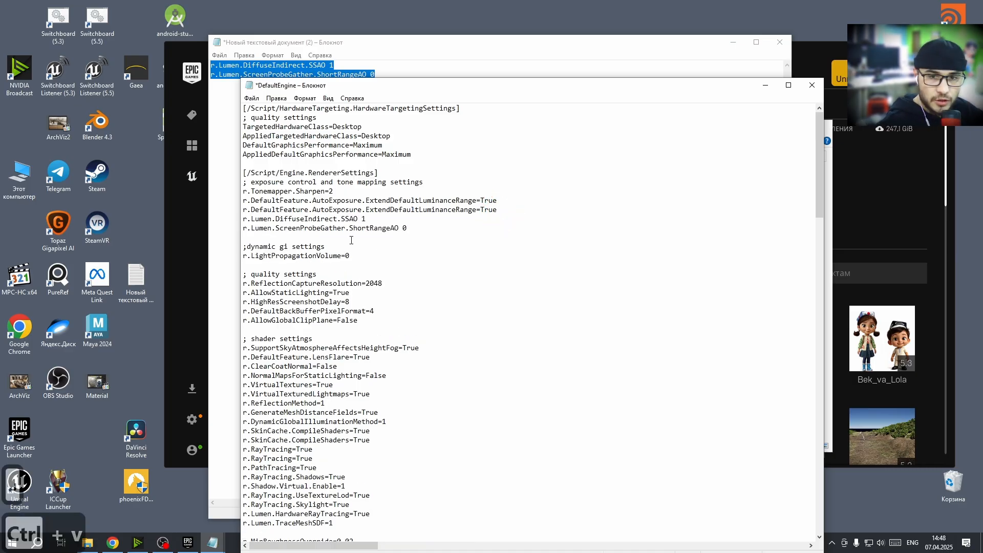
{"action": "left_click", "coordinate": [254, 99]}
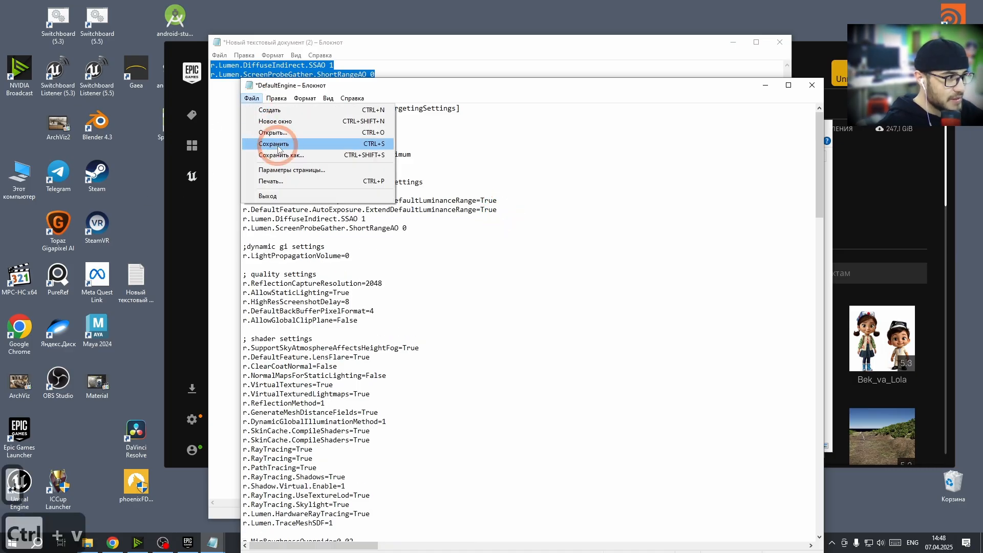
{"action": "left_click", "coordinate": [307, 142]}
{"action": "left_click", "coordinate": [813, 85]}
Minimize the text document and reopen the ArchVizExterior project from its folder
{"action": "left_click", "coordinate": [780, 42]}
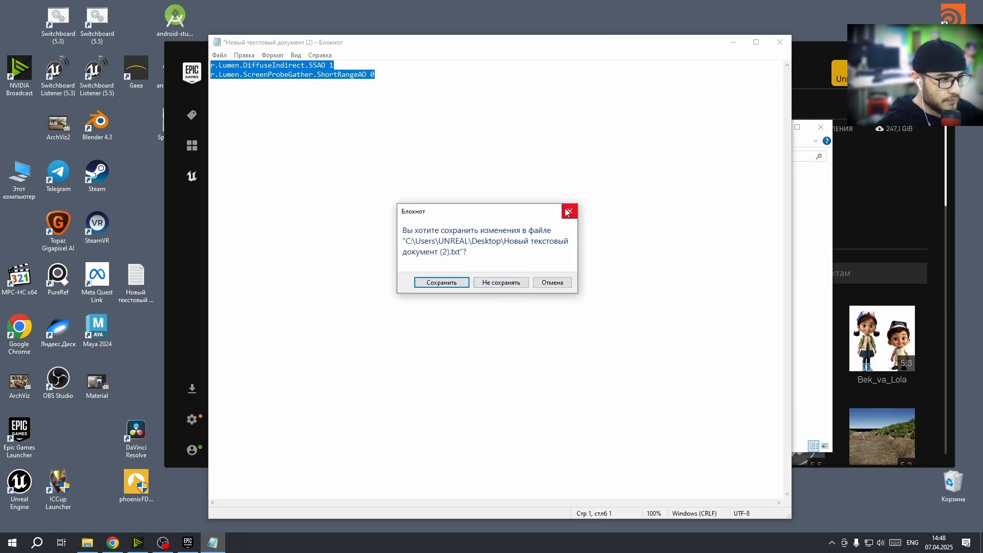
{"action": "left_click", "coordinate": [567, 213]}
{"action": "left_click", "coordinate": [734, 44]}
{"action": "left_click", "coordinate": [559, 305]}
{"action": "key", "text": "alt+Left"}
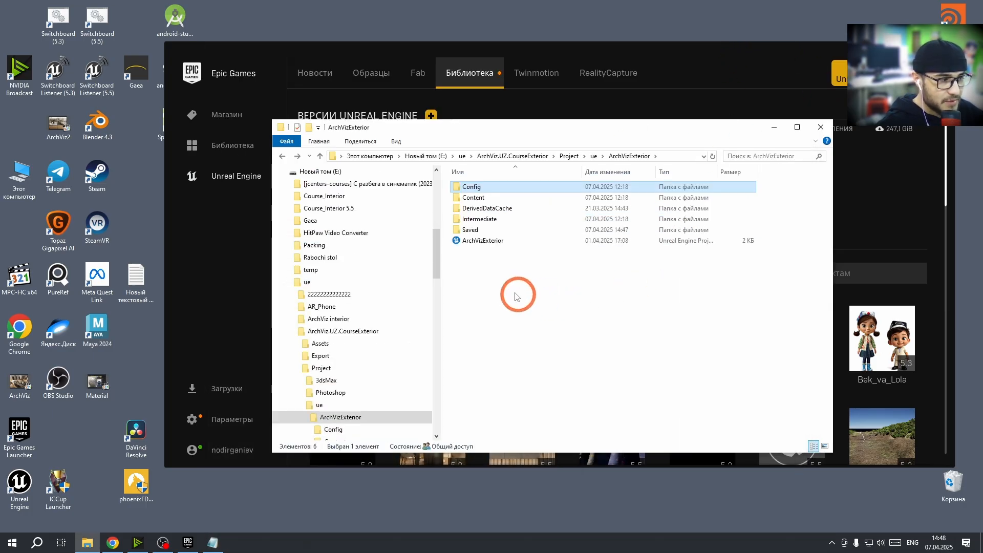
{"action": "double_click", "coordinate": [491, 241]}
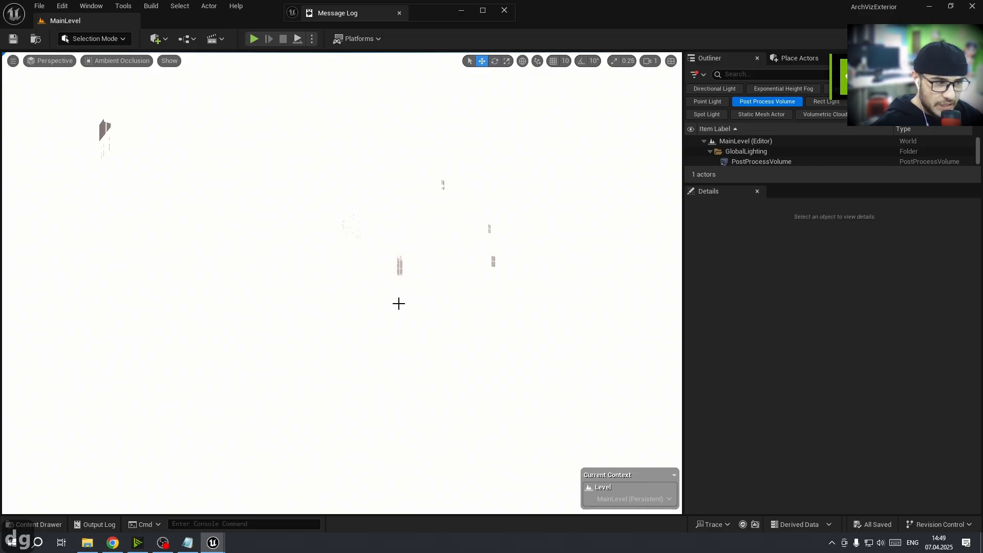
Run r.Lumen.DiffuseIndirect.SSAO 1 in the editor console, copied from the text document
{"action": "left_click", "coordinate": [188, 542]}
{"action": "left_click_drag", "start_coordinate": [335, 65], "coordinate": [194, 65]}
{"action": "key", "text": "ctrl+c"}
{"action": "key", "text": "ctrl+c"}
{"action": "left_click", "coordinate": [176, 524]}
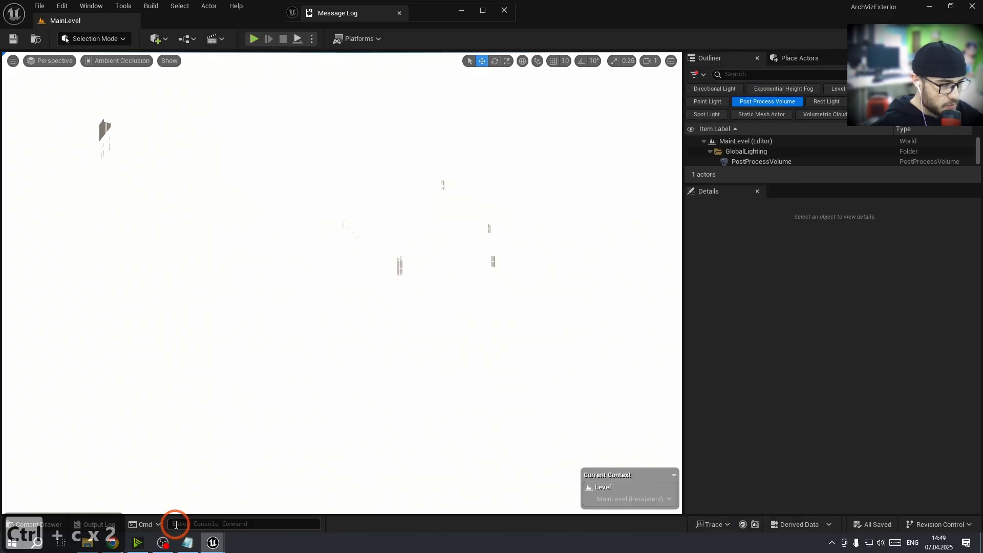
{"action": "key", "text": "ctrl+v"}
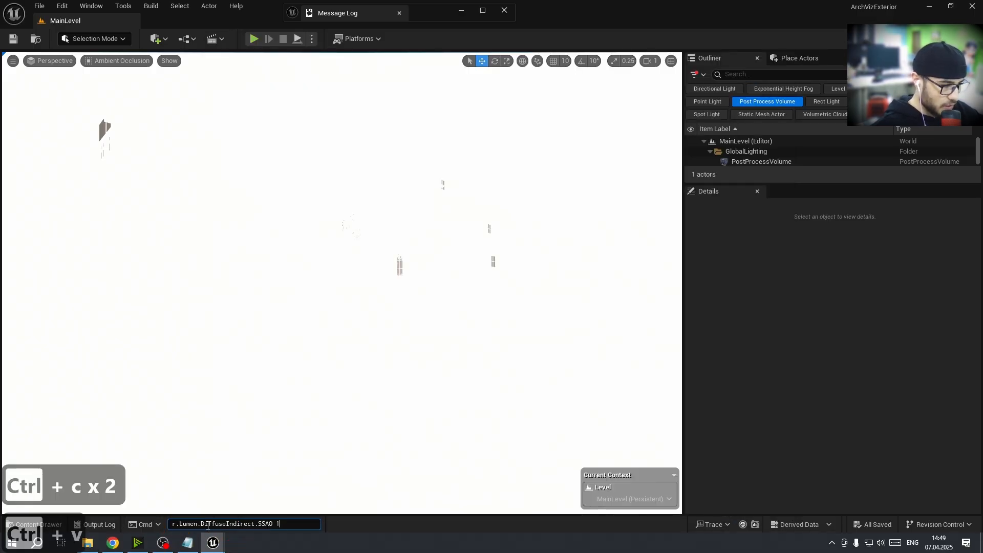
{"action": "key", "text": "Return"}
Run r.Lumen.ScreenProbeGather.ShortRangeAO 0 in the editor console, copied from the text document
{"action": "key", "text": "alt+Tab"}
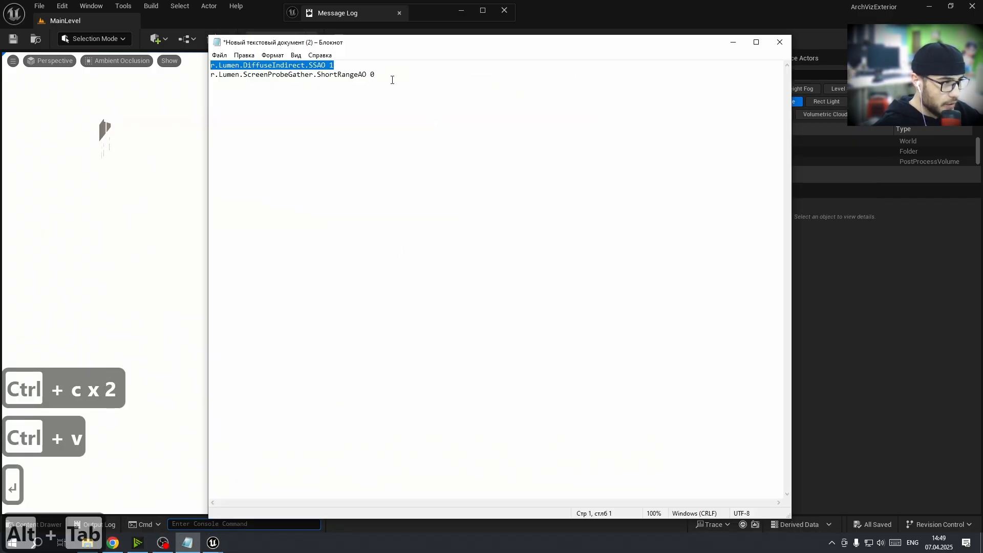
{"action": "left_click_drag", "start_coordinate": [392, 80], "coordinate": [234, 86]}
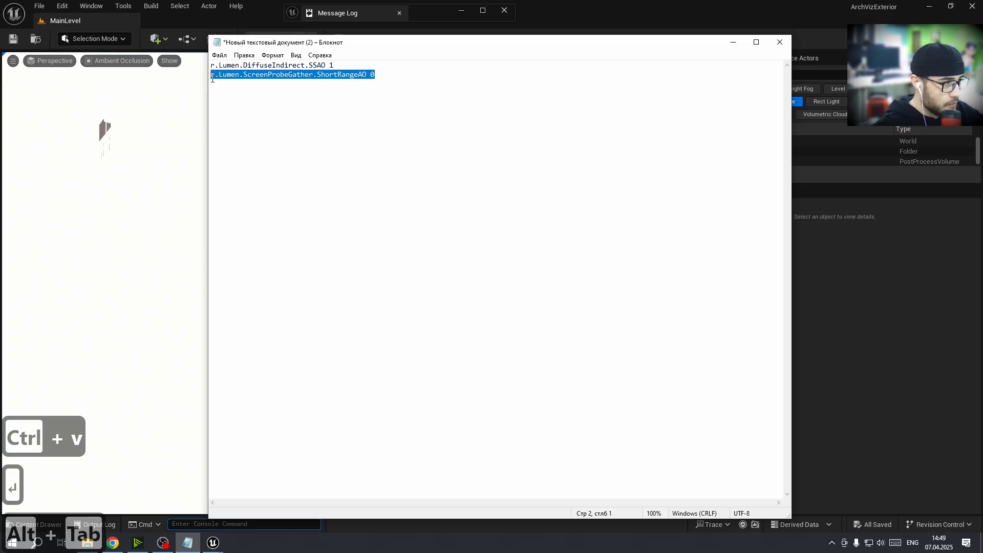
{"action": "key", "text": "ctrl+c"}
{"action": "key", "text": "ctrl+c"}
{"action": "left_click", "coordinate": [187, 524]}
{"action": "key", "text": "ctrl+v"}
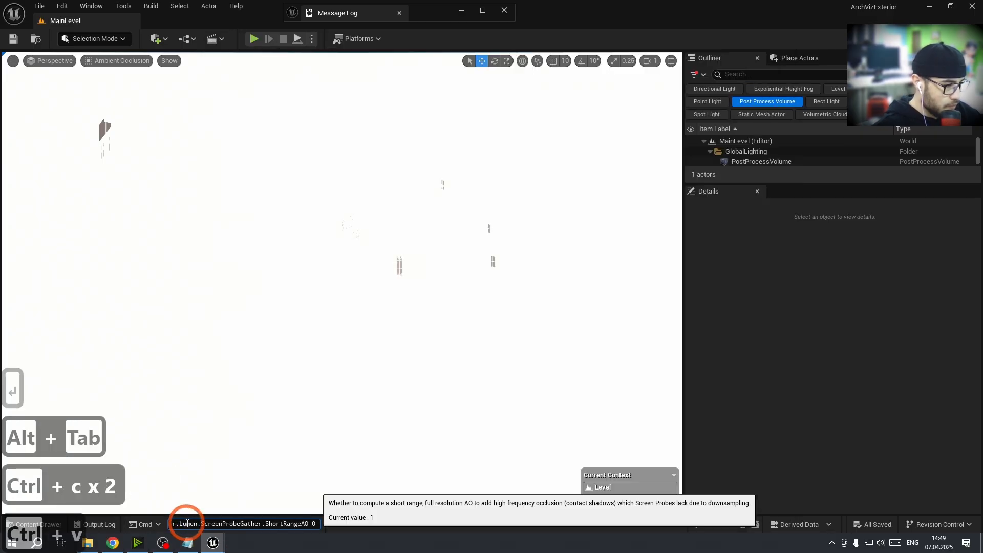
{"action": "key", "text": "Return"}
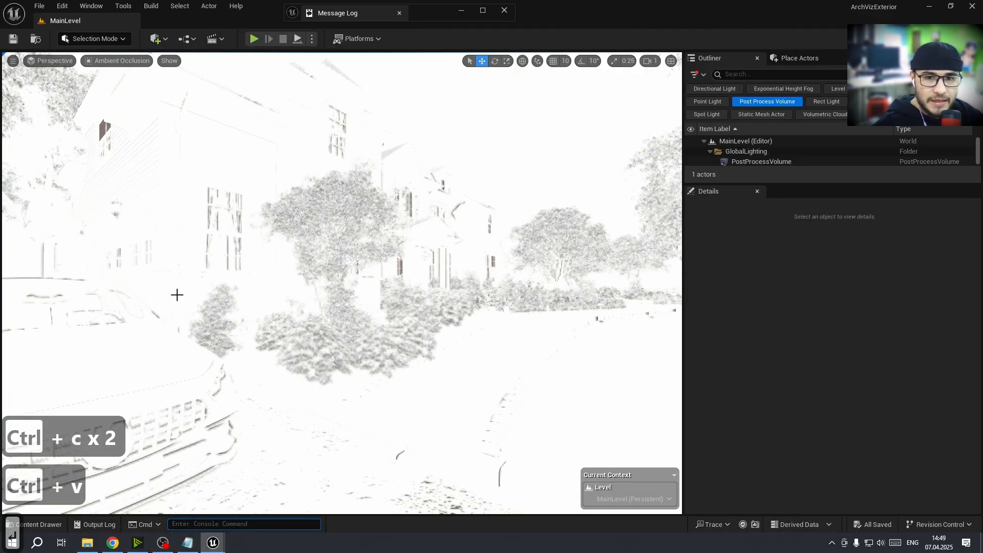
Select the PostProcessVolume and reset its Ambient Occlusion Intensity and Radius to their defaults
{"action": "key", "text": "e"}
{"action": "right_click_drag", "start_coordinate": [205, 259], "coordinate": [204, 258]}
{"action": "left_click", "coordinate": [740, 162]}
{"action": "scroll", "coordinate": [751, 448], "scroll_direction": "down", "scroll_amount": 3}
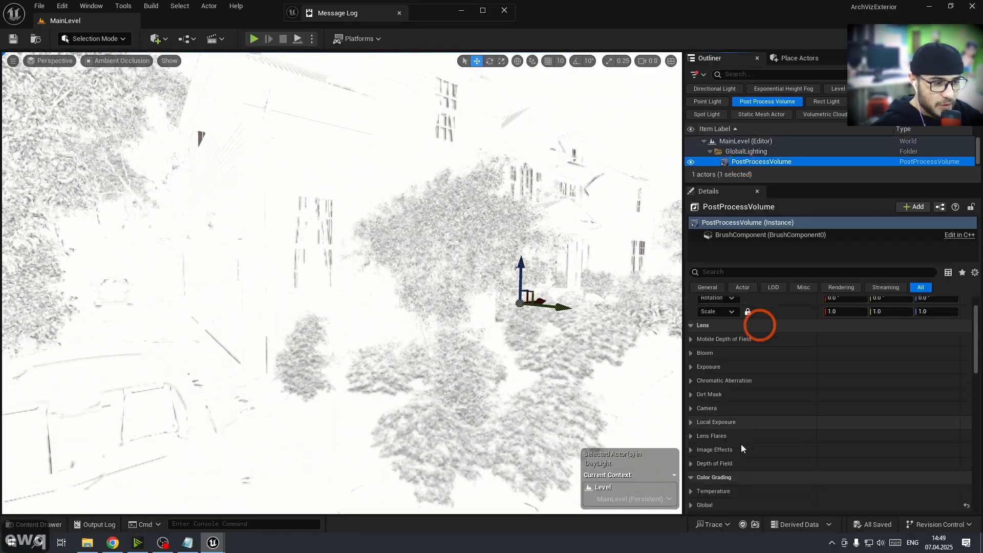
{"action": "scroll", "coordinate": [742, 444], "scroll_direction": "down", "scroll_amount": 15}
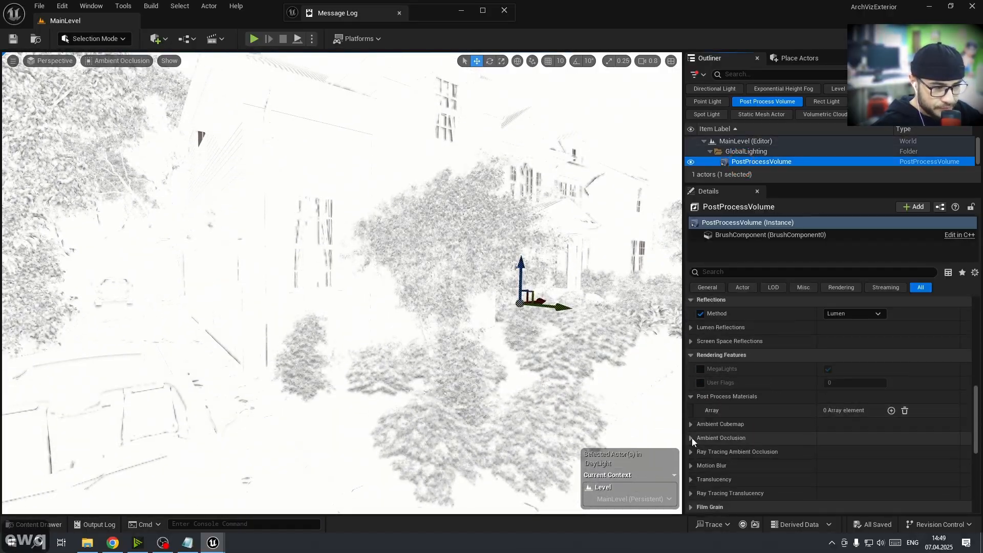
{"action": "left_click", "coordinate": [690, 438]}
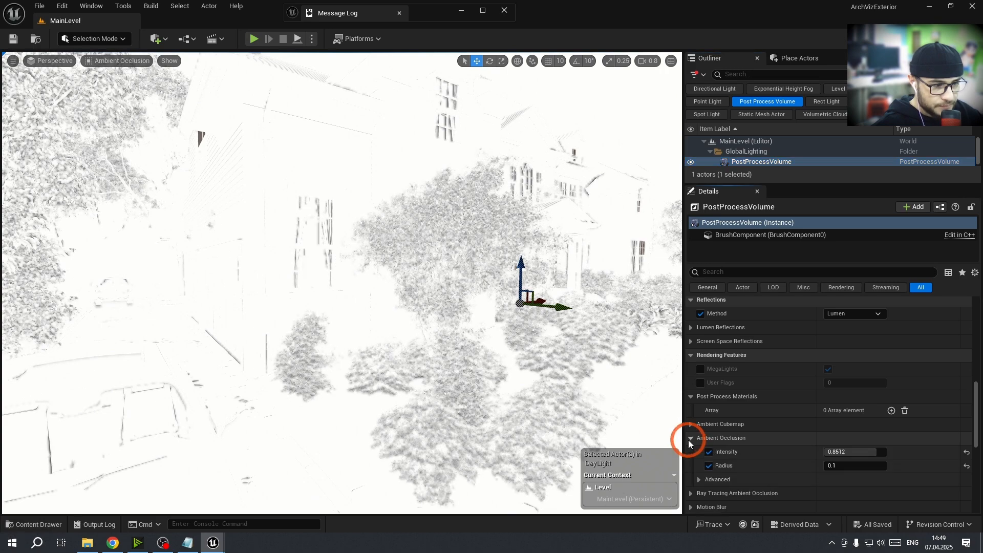
{"action": "right_click_drag", "start_coordinate": [402, 342], "coordinate": [378, 342]}
{"action": "key", "text": "a"}
{"action": "key", "text": "w"}
{"action": "key", "text": "w"}
{"action": "scroll", "coordinate": [398, 336], "scroll_direction": "down", "scroll_amount": 1}
{"action": "left_click", "coordinate": [966, 466]}
{"action": "left_click", "coordinate": [966, 452]}
Set Ambient Occlusion Intensity to about 0.74 and Radius to about 56
{"action": "key", "text": "w"}
{"action": "key", "text": "q"}
{"action": "scroll", "coordinate": [386, 355], "scroll_direction": "down", "scroll_amount": 2}
{"action": "key", "text": "s"}
{"action": "key", "text": "q"}
{"action": "key", "text": "e"}
{"action": "key", "text": "a"}
{"action": "key", "text": "d"}
{"action": "key", "text": "d"}
{"action": "key", "text": "a"}
{"action": "key", "text": "w"}
{"action": "key", "text": "w"}
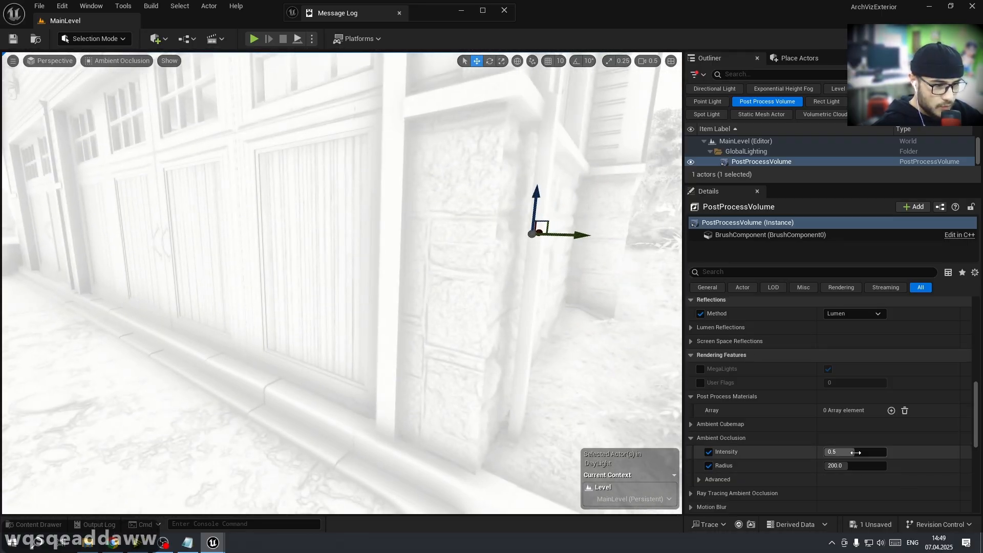
{"action": "mouse_move", "coordinate": [839, 453]}
{"action": "left_mouse_down"}
{"action": "mouse_move", "coordinate": [900, 467]}
{"action": "mouse_move", "coordinate": [850, 466]}
{"action": "left_mouse_up"}
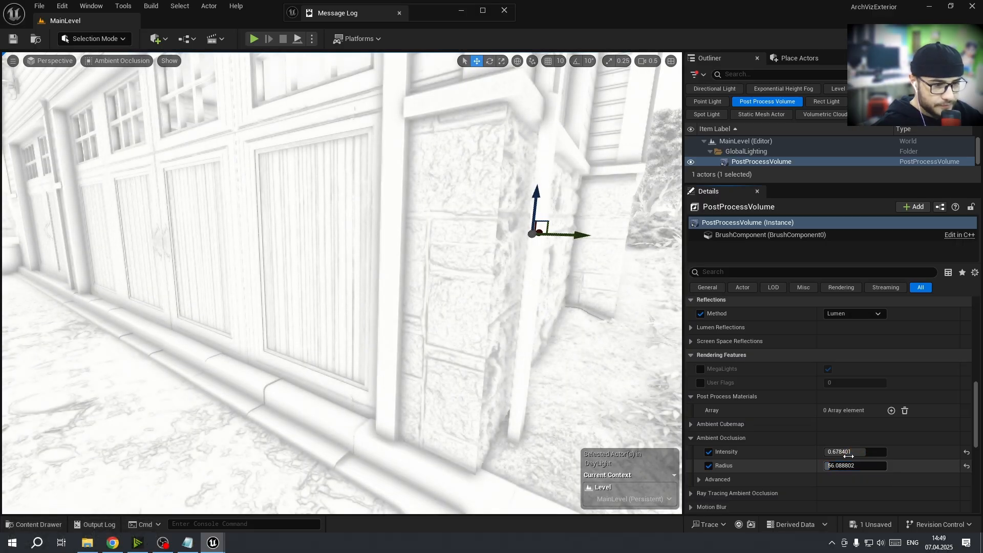
{"action": "left_click", "coordinate": [849, 453]}
{"action": "left_click_drag", "start_coordinate": [861, 452], "coordinate": [870, 452]}
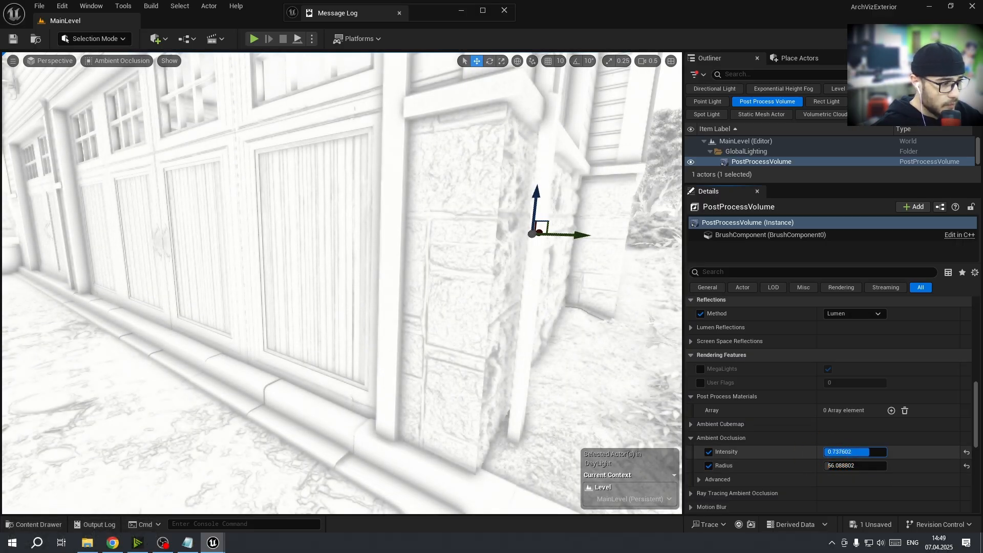
Switch the viewport back to the Lit view mode
{"action": "right_click_drag", "start_coordinate": [406, 364], "coordinate": [285, 349]}
{"action": "key", "text": "s"}
{"action": "key", "text": "d"}
{"action": "key", "text": "e"}
{"action": "key", "text": "s"}
{"action": "scroll", "coordinate": [386, 351], "scroll_direction": "up", "scroll_amount": 5}
{"action": "key", "text": "s"}
{"action": "key", "text": "d"}
{"action": "key", "text": "s"}
{"action": "key", "text": "a"}
{"action": "left_click", "coordinate": [102, 61]}
{"action": "left_click", "coordinate": [122, 98]}
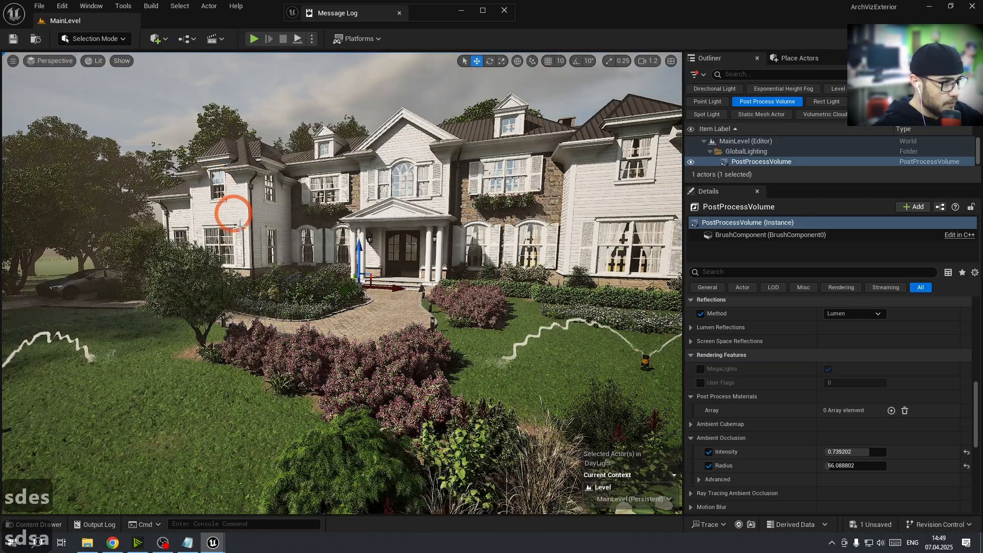
Run r.Lumen.ScreenProbeGather.ShortRangeAO 1 in the console
{"action": "left_click", "coordinate": [216, 525]}
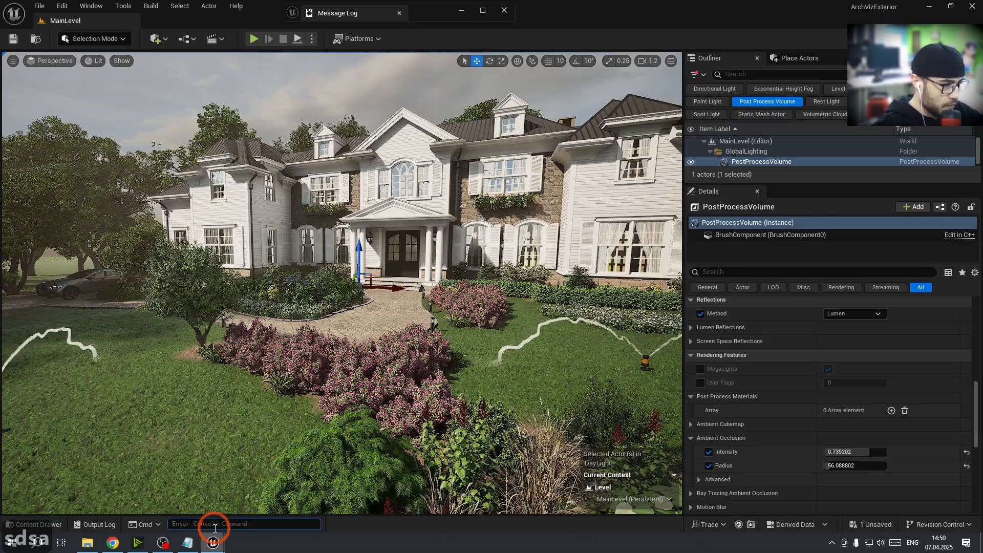
{"action": "type", "text": "r.Lumen.ScreenProbeGather.ShortRangeAO 1"}
{"action": "key", "text": "Return"}
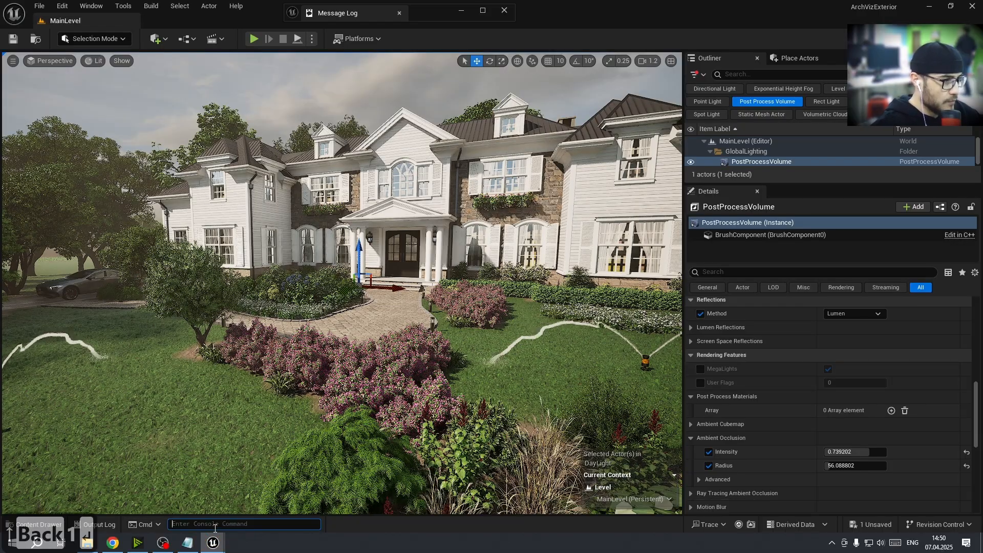
Rerun the ShortRangeAO console command with the value 0 and save all changes
{"action": "key", "text": "Up"}
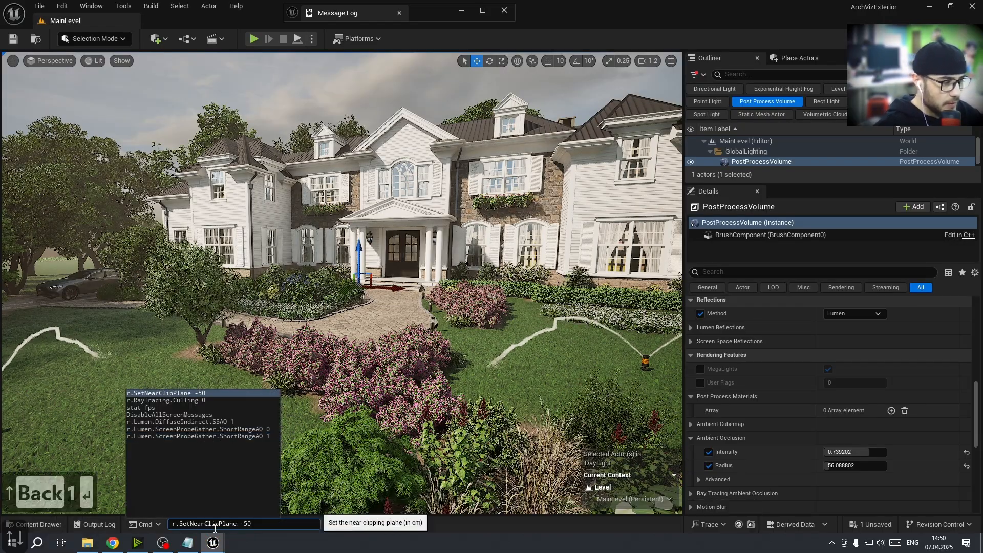
{"action": "key", "text": "Up"}
{"action": "key", "text": "BackSpace"}
{"action": "type", "text": "0"}
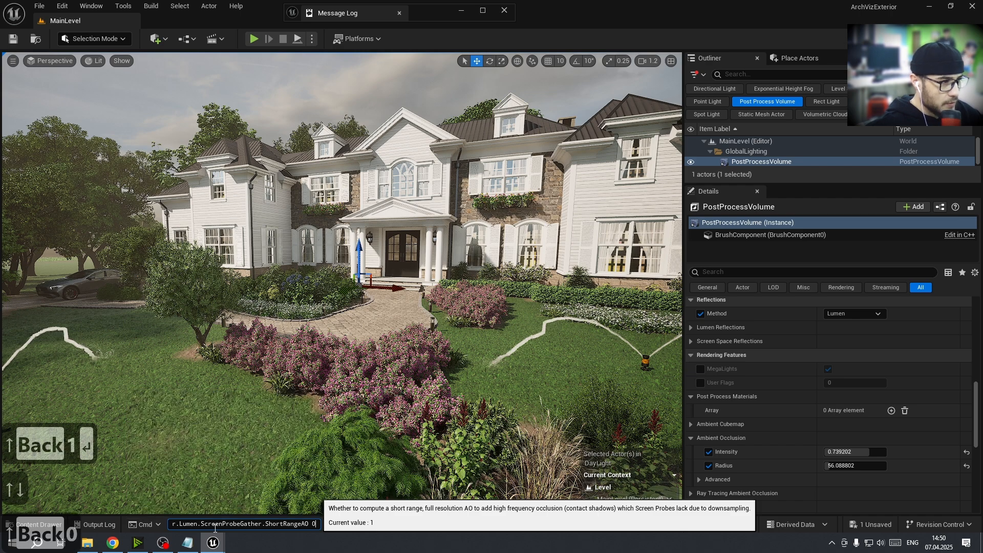
{"action": "key", "text": "Return"}
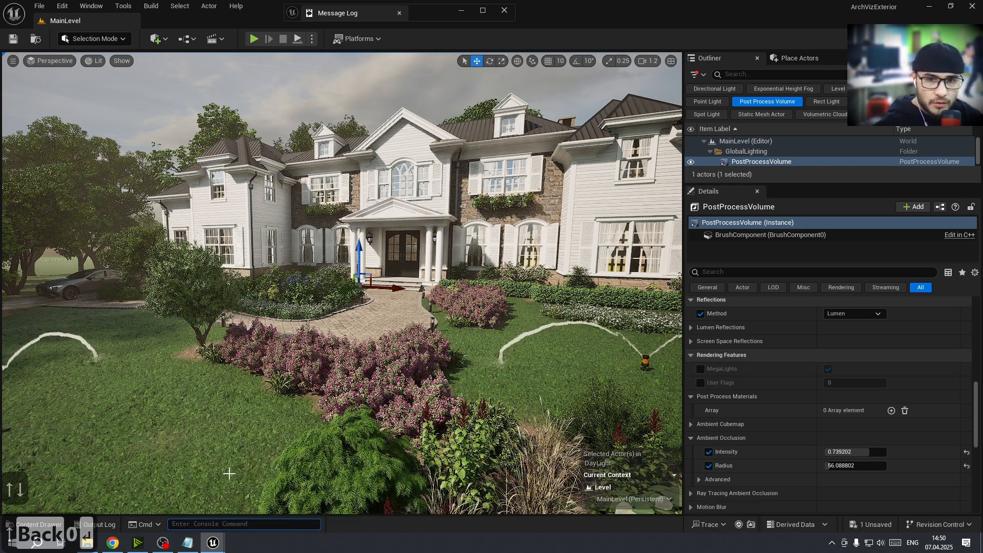
{"action": "key", "text": "ctrl+shift+s"}
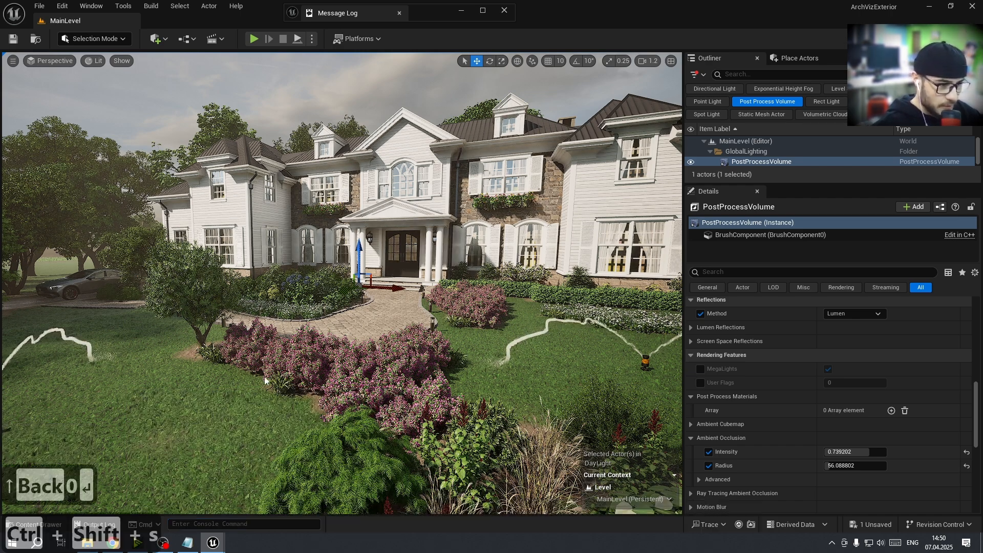
Switch the viewport to the Path Tracing view mode
{"action": "right_click_drag", "start_coordinate": [368, 359], "coordinate": [457, 390]}
{"action": "scroll", "coordinate": [770, 436], "scroll_direction": "down", "scroll_amount": 5}
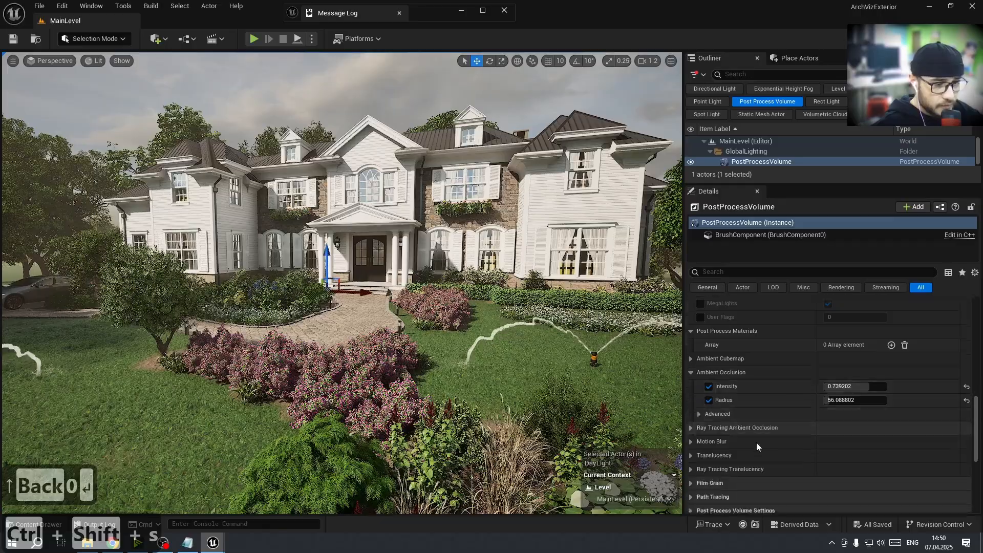
{"action": "scroll", "coordinate": [747, 449], "scroll_direction": "down", "scroll_amount": 1}
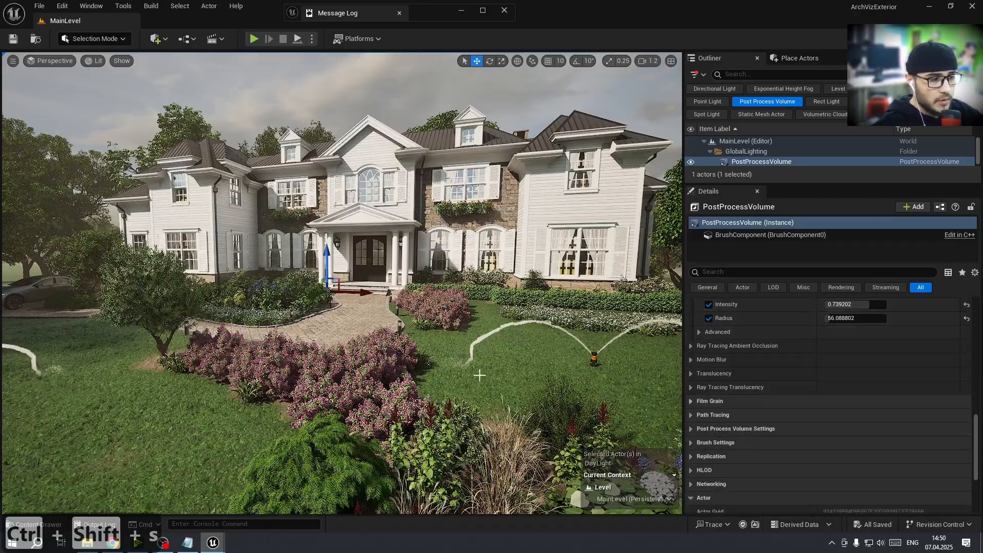
{"action": "mouse_move", "coordinate": [476, 373]}
{"action": "right_mouse_down"}
{"action": "mouse_move", "coordinate": [448, 348]}
{"action": "mouse_move", "coordinate": [466, 369]}
{"action": "mouse_move", "coordinate": [450, 367]}
{"action": "mouse_move", "coordinate": [476, 371]}
{"action": "mouse_move", "coordinate": [461, 379]}
{"action": "mouse_move", "coordinate": [492, 370]}
{"action": "mouse_move", "coordinate": [476, 370]}
{"action": "right_mouse_up"}
{"action": "key", "text": "a"}
{"action": "key", "text": "w"}
{"action": "key", "text": "w"}
{"action": "key", "text": "d"}
{"action": "key", "text": "w"}
{"action": "key", "text": "e"}
{"action": "key", "text": "s"}
{"action": "key", "text": "q"}
{"action": "key", "text": "d"}
{"action": "key", "text": "Escape"}
{"action": "key", "text": "1"}
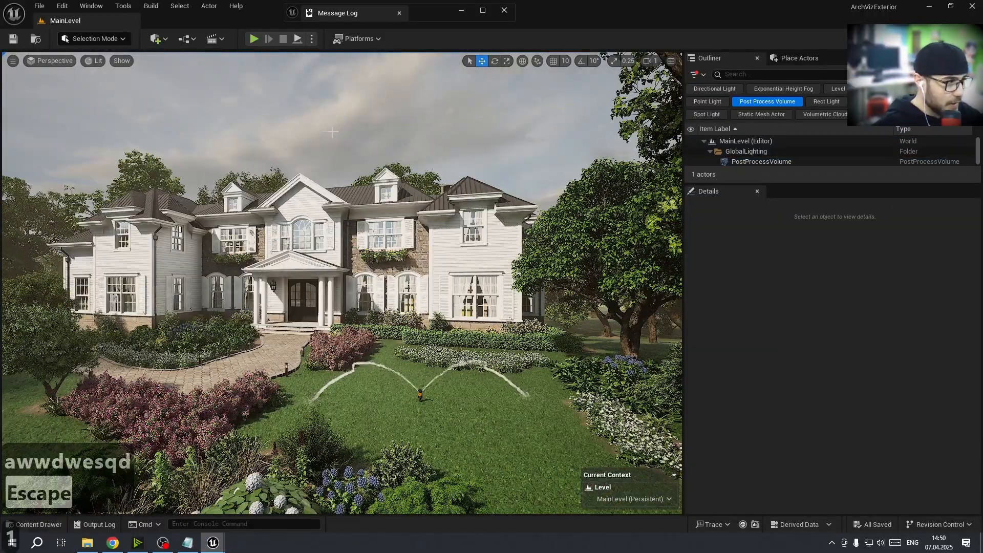
{"action": "left_click", "coordinate": [94, 62]}
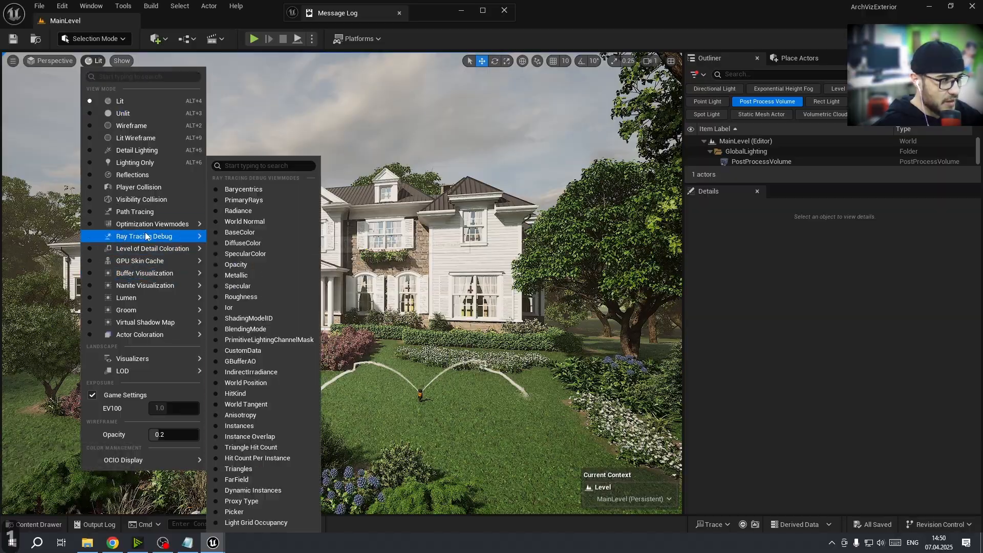
{"action": "mouse_move", "coordinate": [156, 225]}
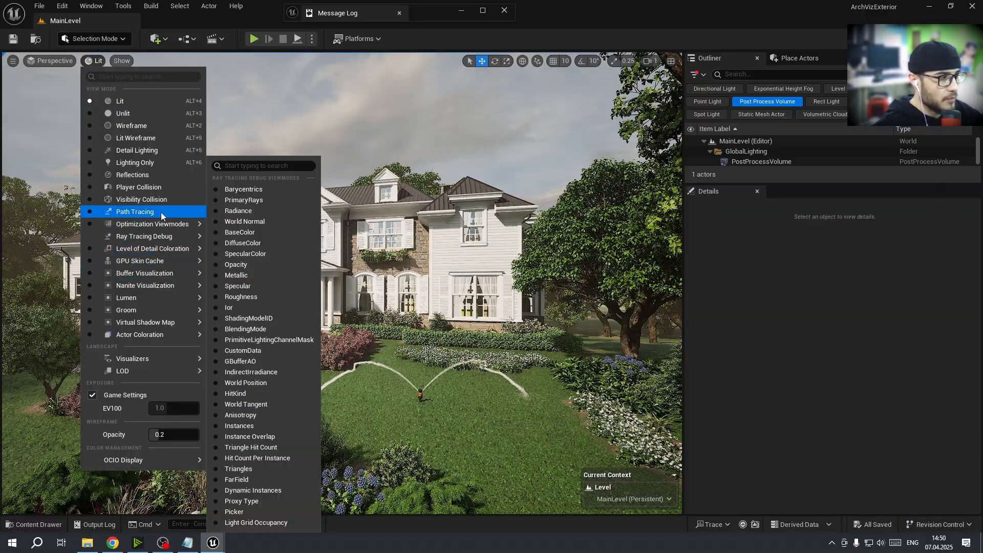
{"action": "left_click", "coordinate": [161, 212]}
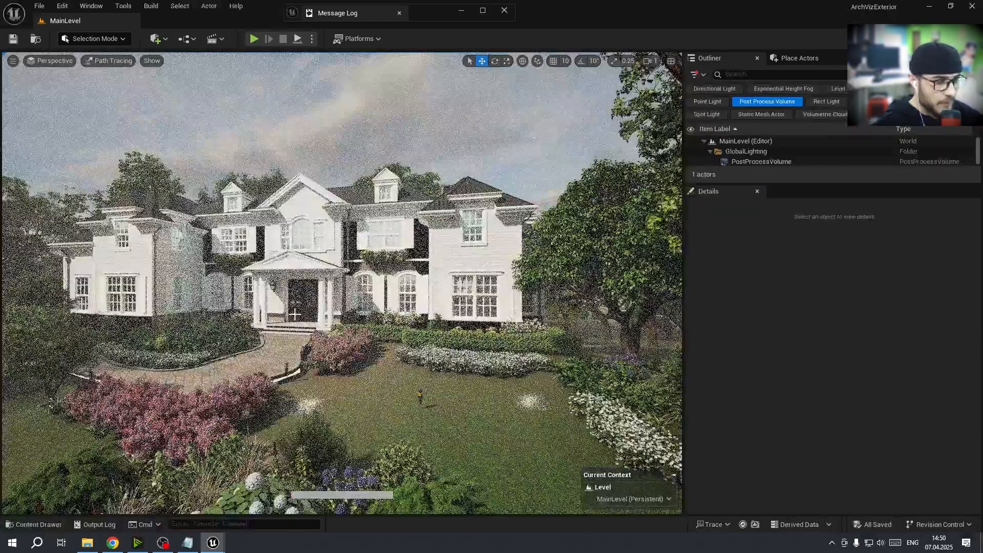
Open Project Settings and search for the path tracing settings, then close the window
{"action": "left_click", "coordinate": [138, 110]}
{"action": "left_click", "coordinate": [101, 61]}
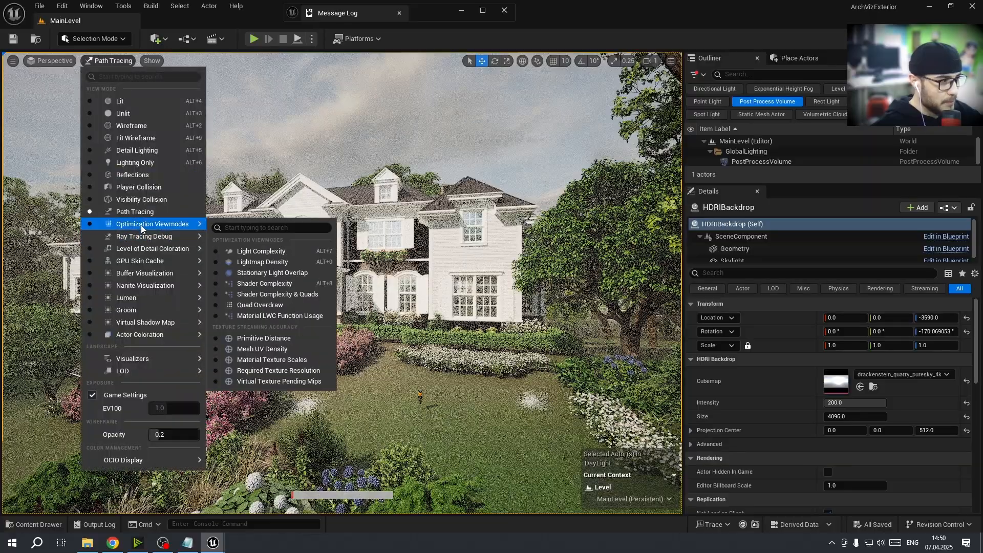
{"action": "left_click", "coordinate": [59, 5]}
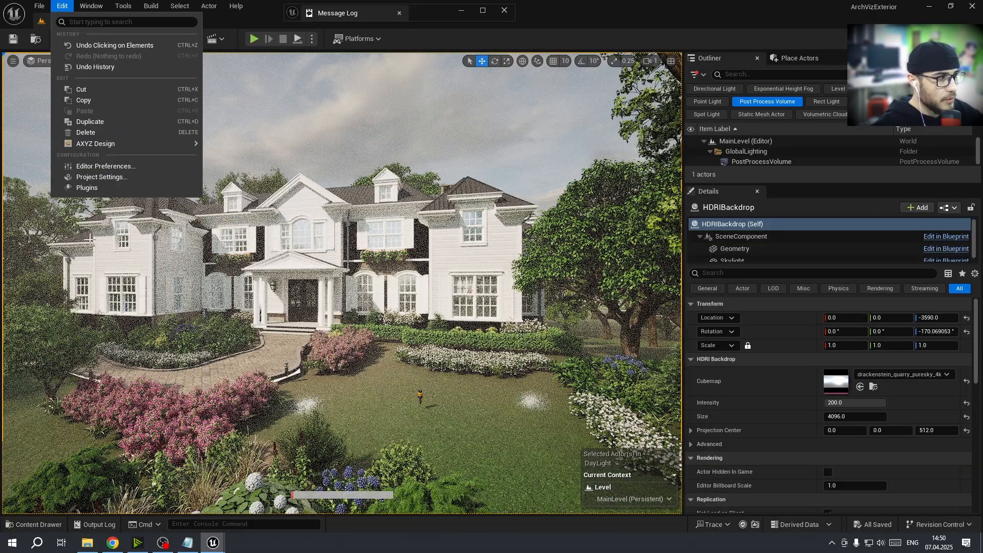
{"action": "left_click", "coordinate": [93, 182]}
{"action": "left_click", "coordinate": [414, 143]}
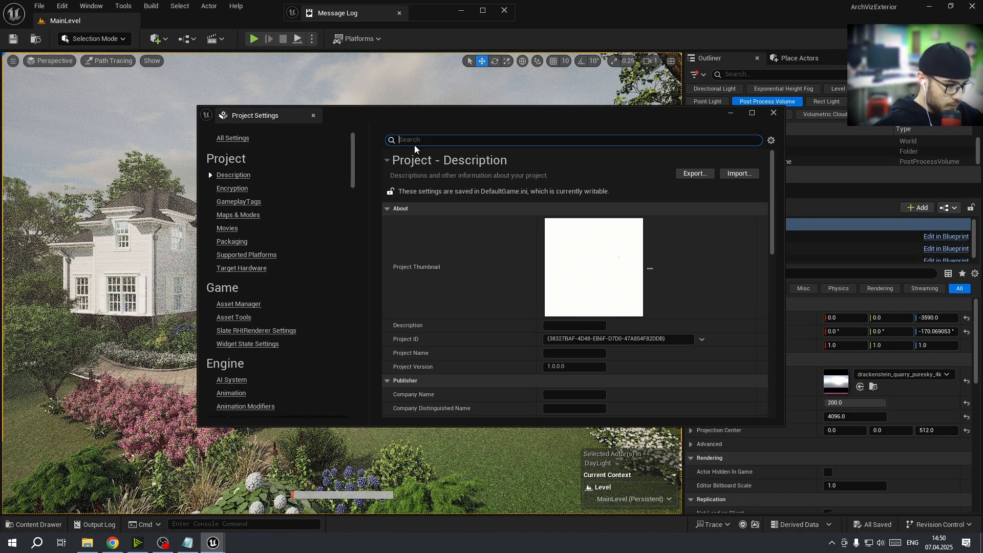
{"action": "type", "text": "path tra"}
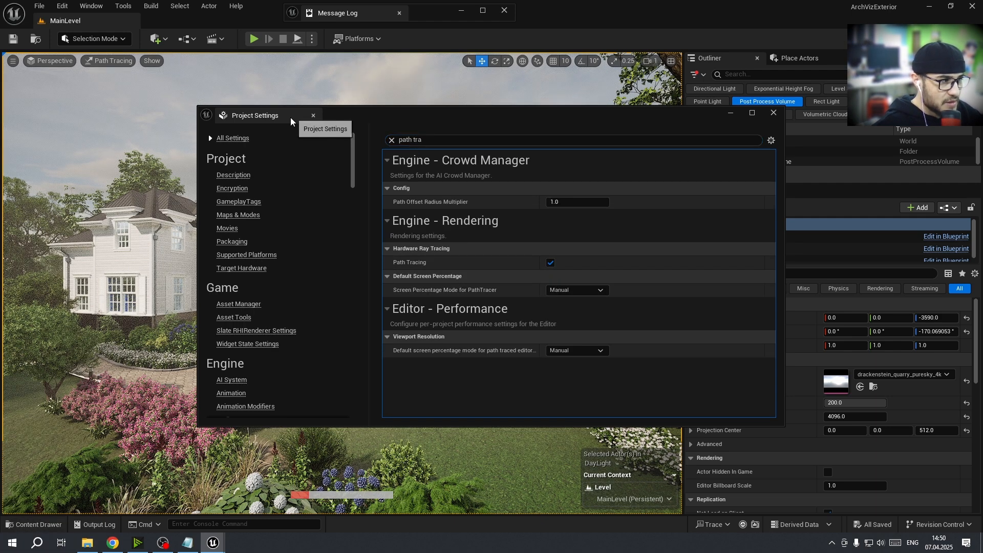
{"action": "left_click", "coordinate": [313, 115]}
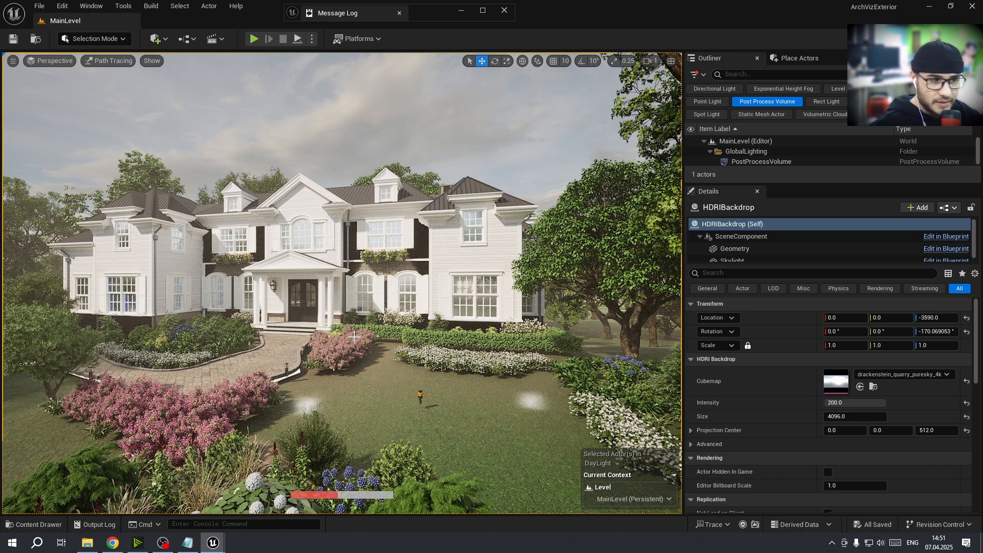
Switch the viewport to the Lit view mode
{"action": "left_click", "coordinate": [100, 61]}
{"action": "left_click", "coordinate": [130, 99]}
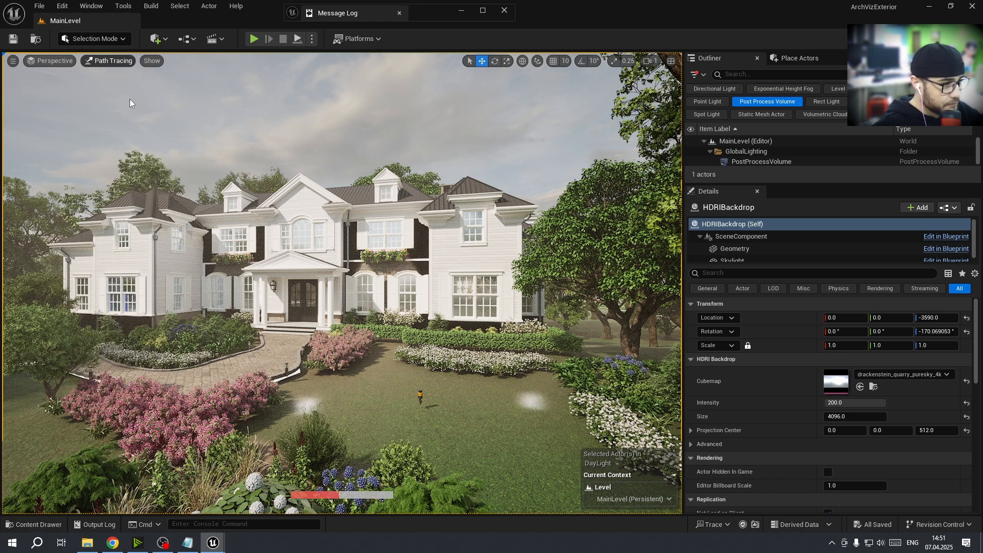